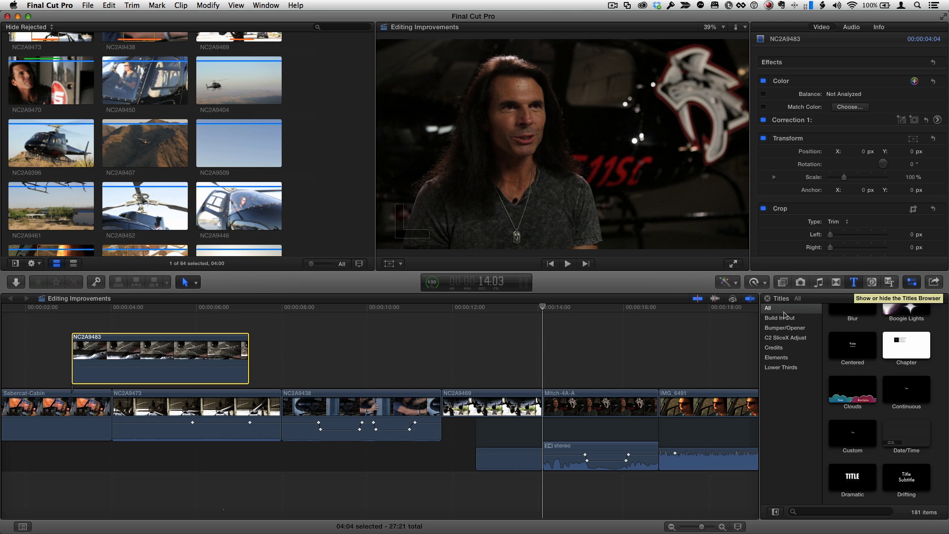
# Filter Final Cut Pro's Titles browser to show only Lower Thirds titles
pyautogui.click(788, 369)
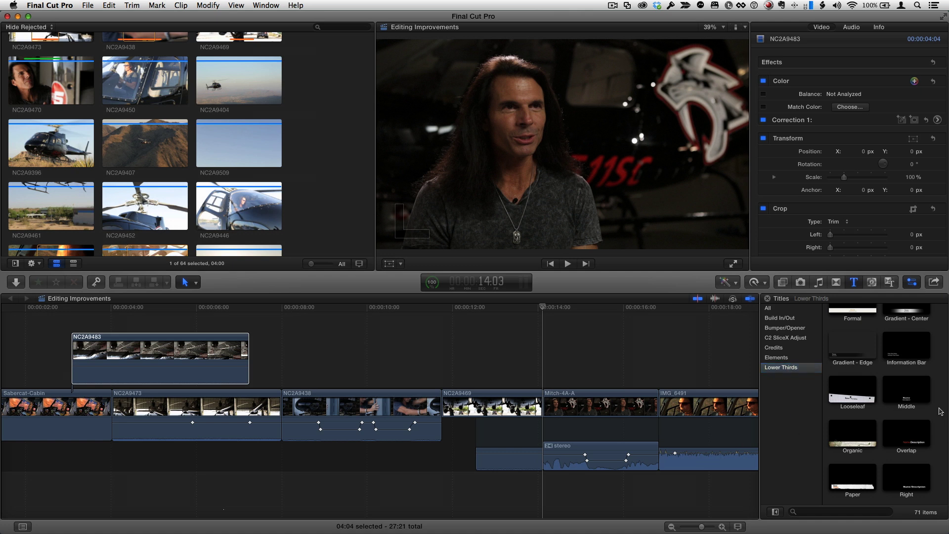
pyautogui.scroll(-2, 939, 412)
pyautogui.scroll(-3, 940, 412)
pyautogui.scroll(-3, 940, 412)
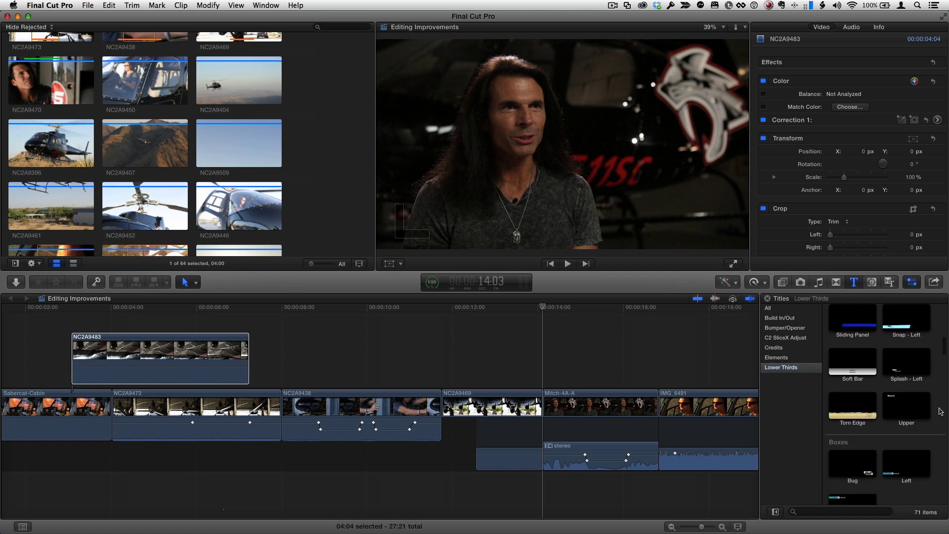
pyautogui.scroll(-2, 940, 411)
pyautogui.scroll(-2, 939, 411)
pyautogui.scroll(-2, 940, 411)
pyautogui.scroll(-2, 940, 412)
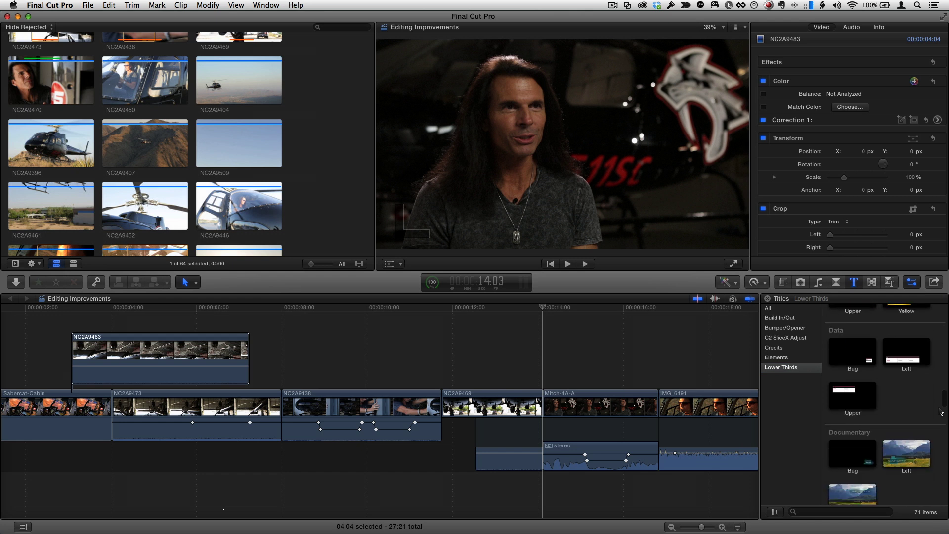
pyautogui.scroll(-1, 940, 411)
pyautogui.scroll(-1, 940, 412)
pyautogui.moveTo(945, 410)
pyautogui.mouseDown()
pyautogui.moveTo(946, 345)
pyautogui.moveTo(939, 350)
pyautogui.mouseUp()
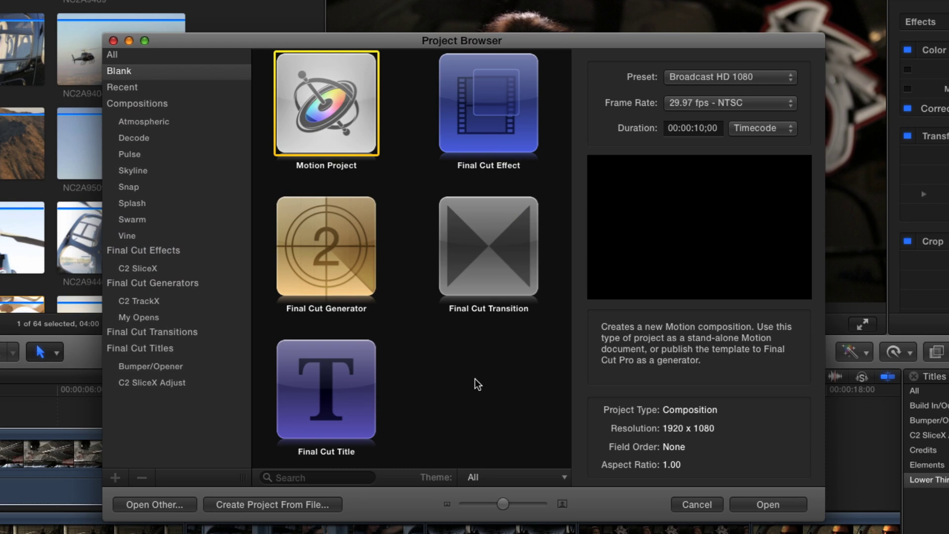
# Choose a Final Cut Title project at Broadcast HD 1080 and 29.97 fps
pyautogui.click(331, 393)
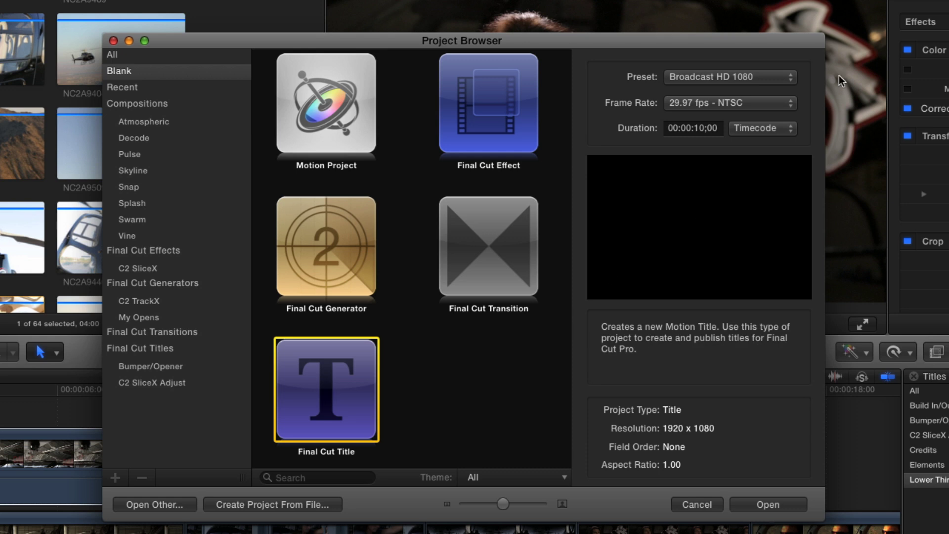
pyautogui.click(699, 77)
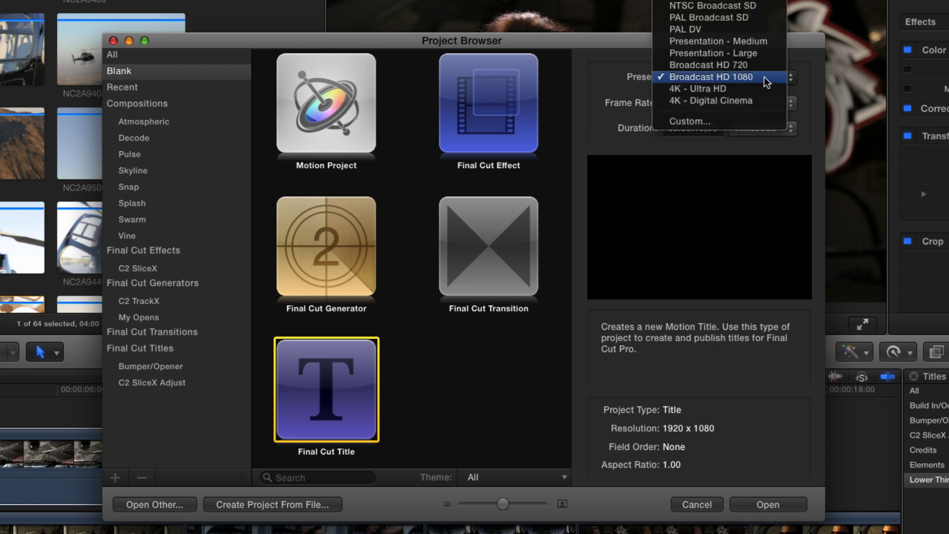
pyautogui.click(767, 82)
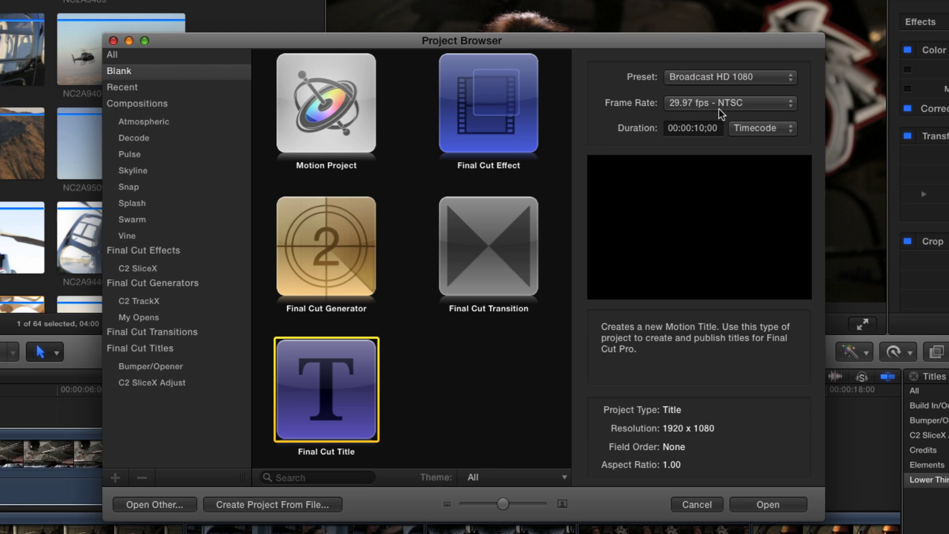
pyautogui.click(747, 103)
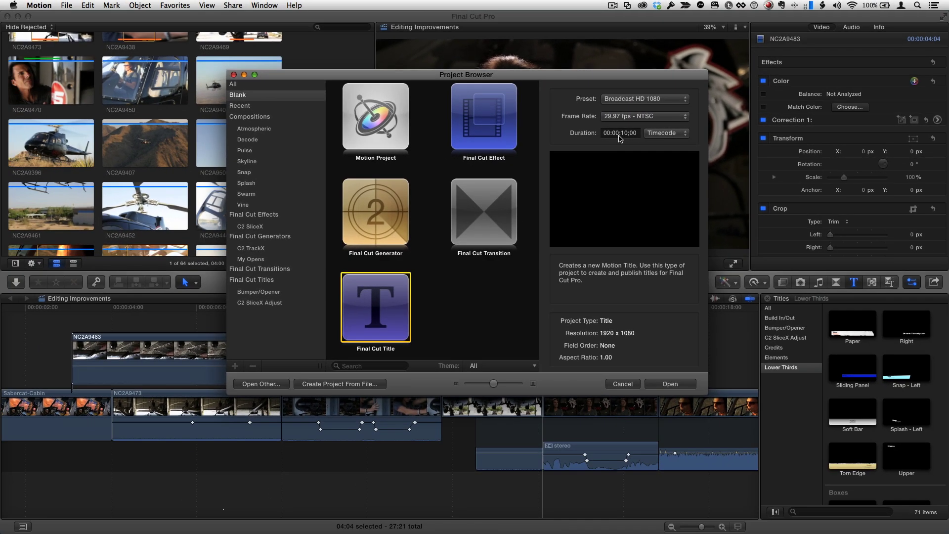
# Create the title project, scrub partway through it, and reposition the text HUD
pyautogui.click(670, 384)
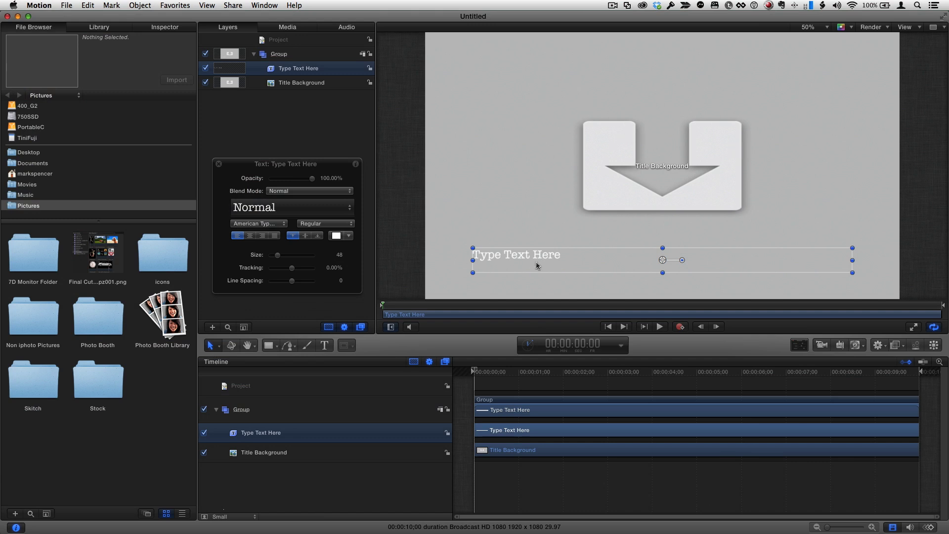
pyautogui.moveTo(383, 305)
pyautogui.mouseDown()
pyautogui.moveTo(683, 304)
pyautogui.moveTo(383, 306)
pyautogui.mouseUp()
pyautogui.moveTo(333, 168); pyautogui.dragTo(346, 107)
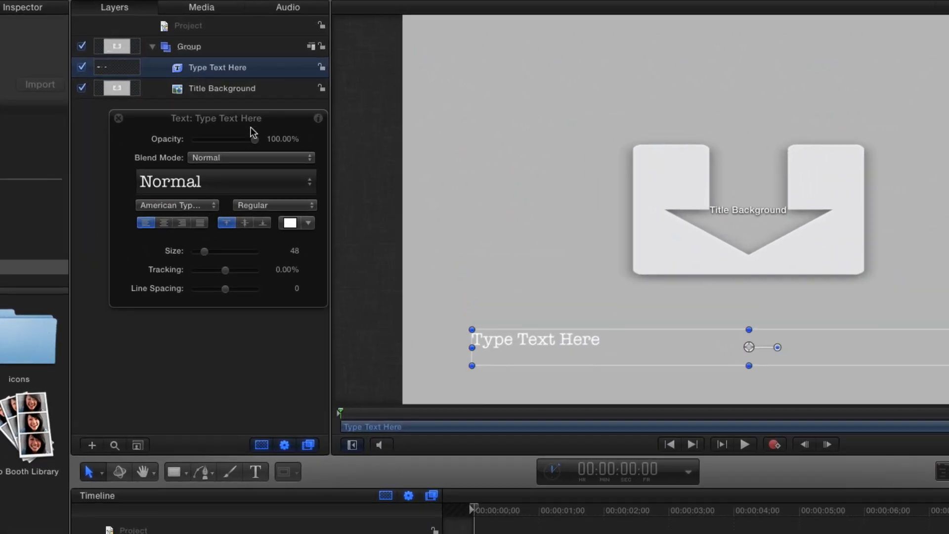
pyautogui.moveTo(265, 119)
pyautogui.mouseDown()
pyautogui.moveTo(495, 159)
pyautogui.moveTo(259, 159)
pyautogui.mouseUp()
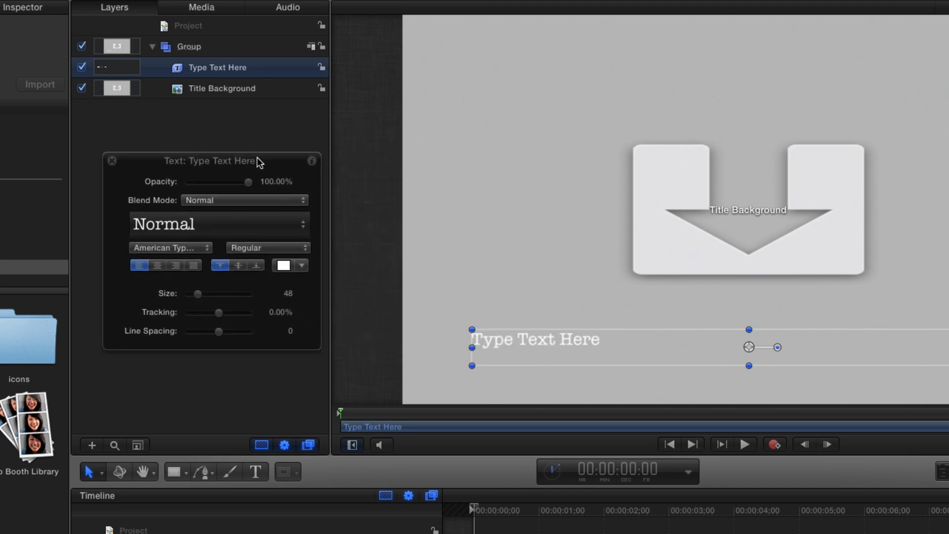
# Make the placeholder text black Avenir Black Oblique at size 51
pyautogui.click(207, 248)
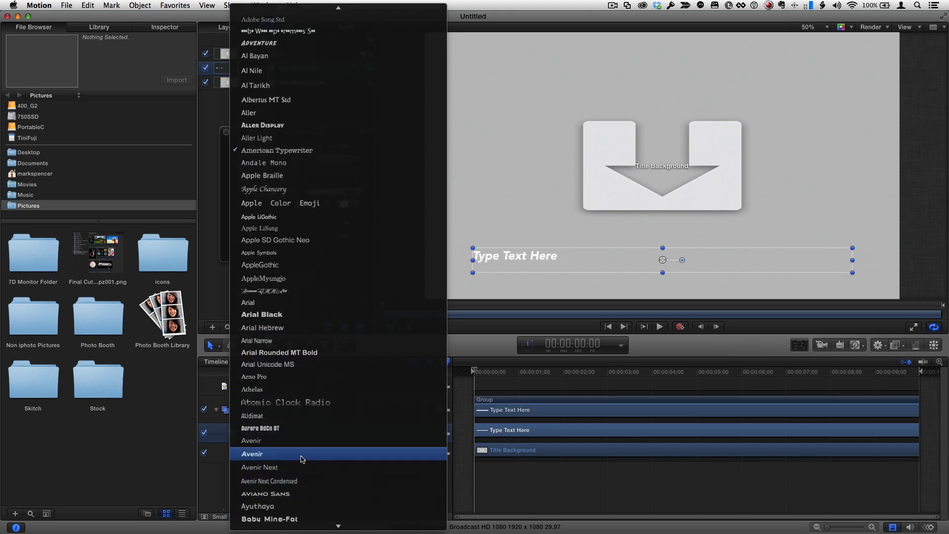
pyautogui.click(302, 459)
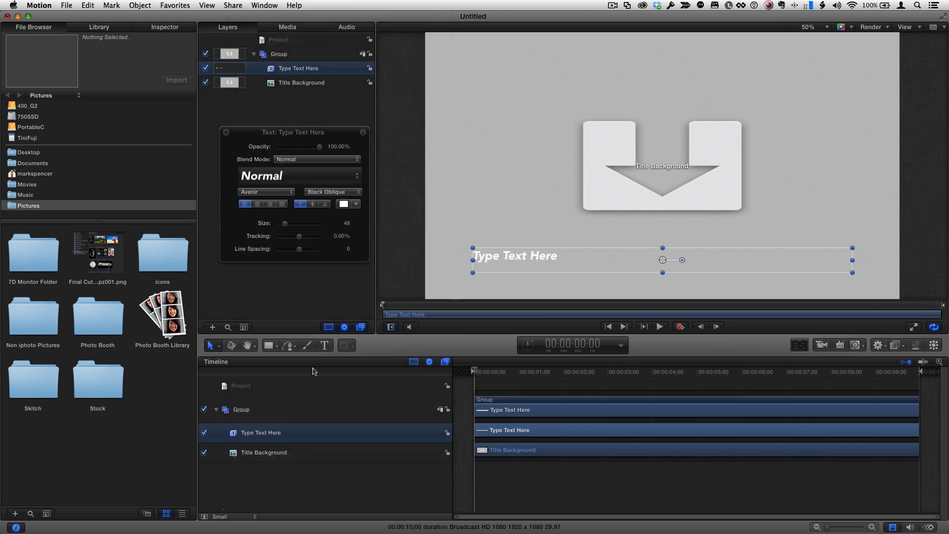
pyautogui.click(357, 207)
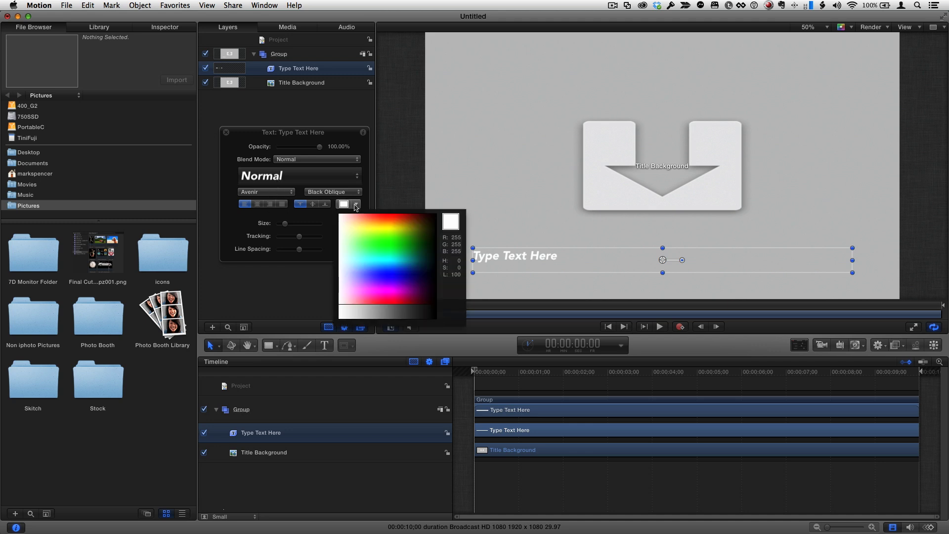
pyautogui.click(436, 308)
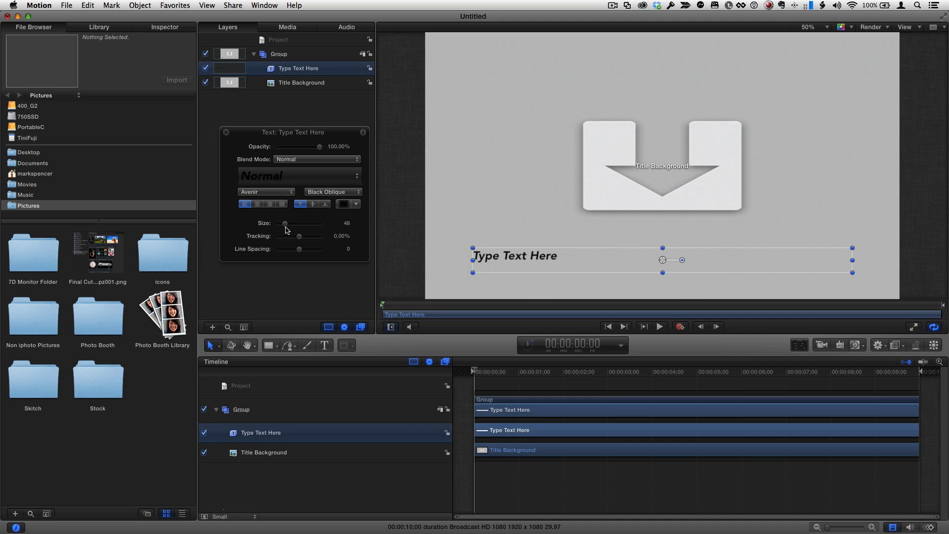
pyautogui.moveTo(286, 229); pyautogui.dragTo(287, 229)
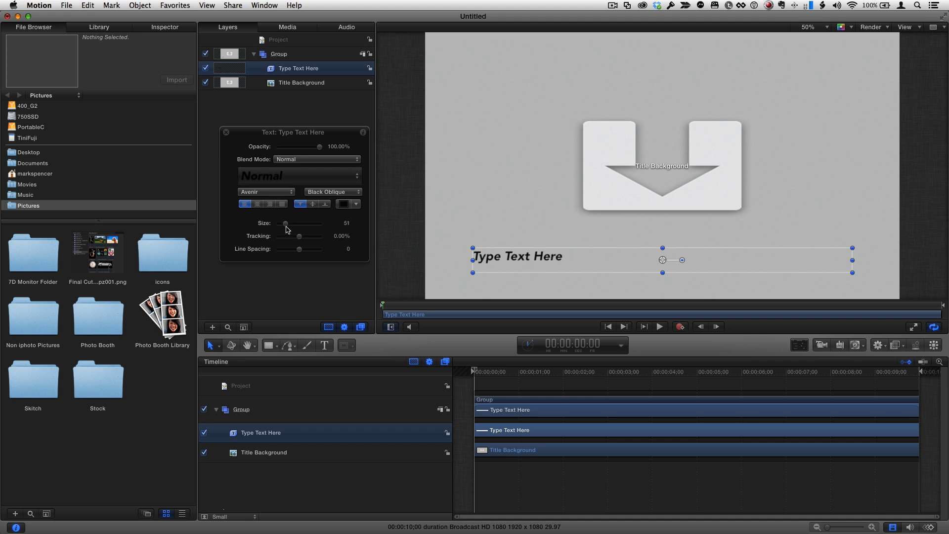
pyautogui.moveTo(334, 132); pyautogui.dragTo(328, 150)
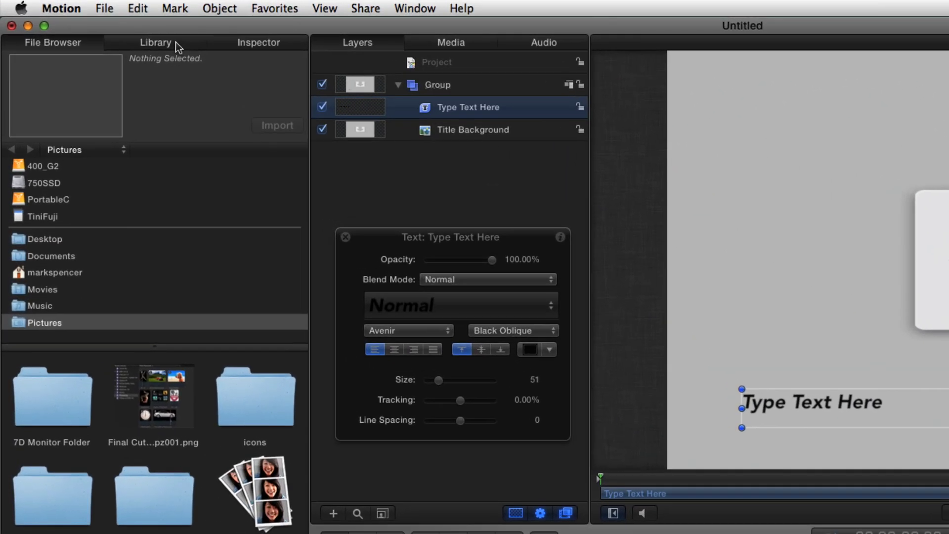
pyautogui.click(112, 29)
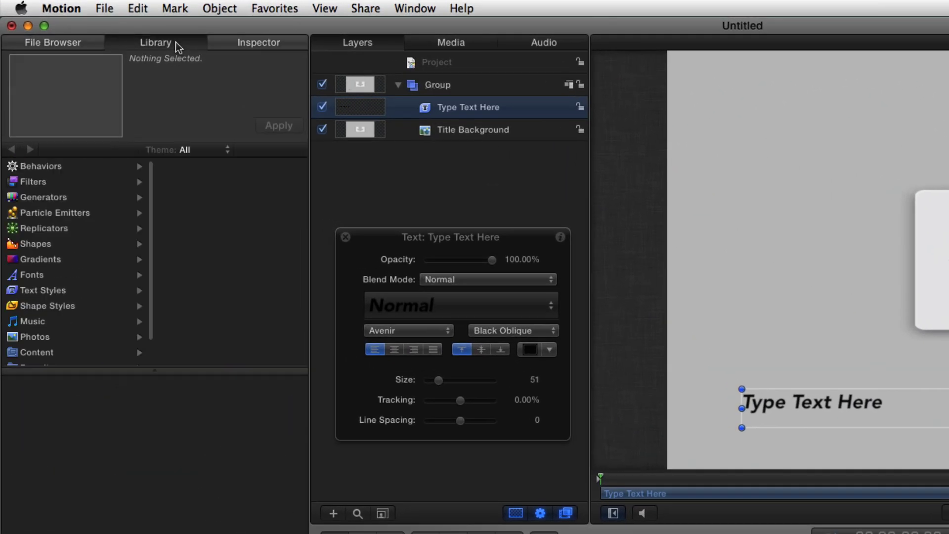
pyautogui.click(52, 170)
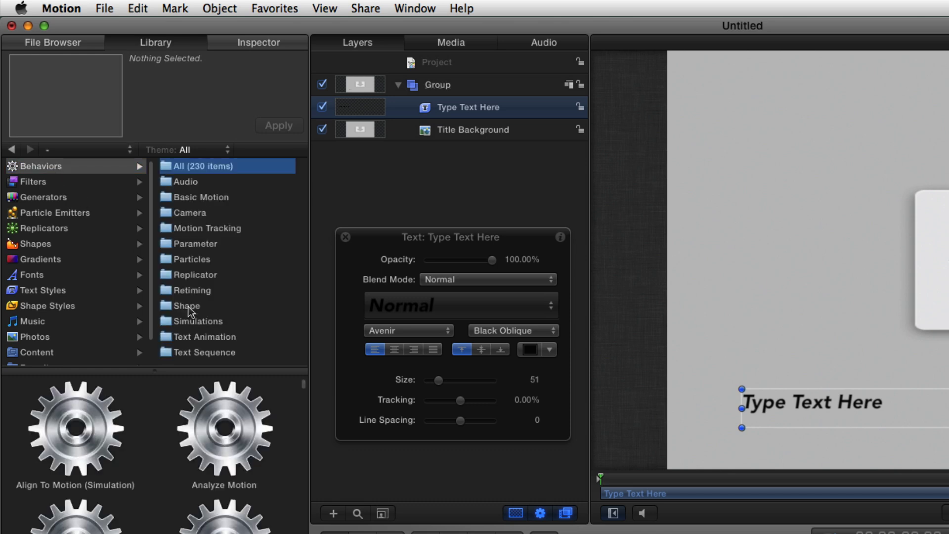
pyautogui.click(200, 353)
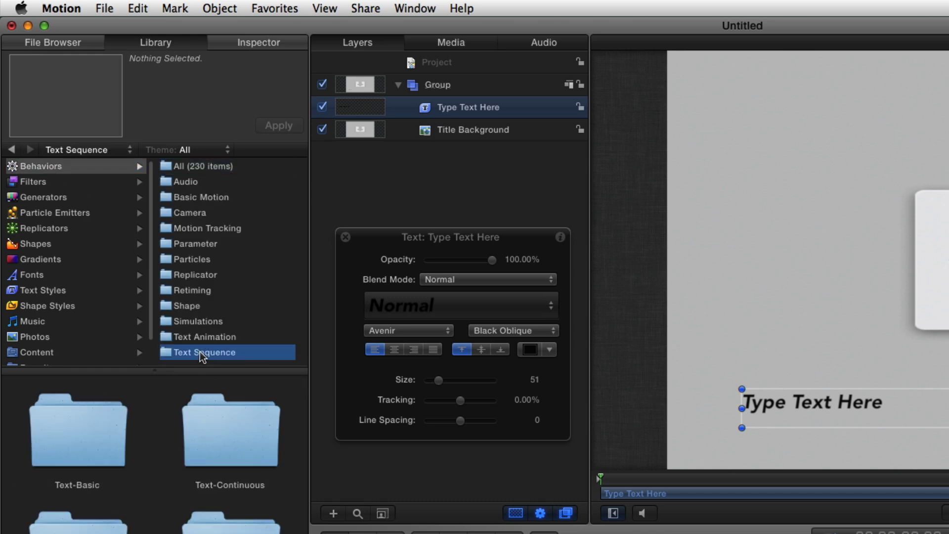
pyautogui.click(89, 434)
pyautogui.doubleClick(89, 434)
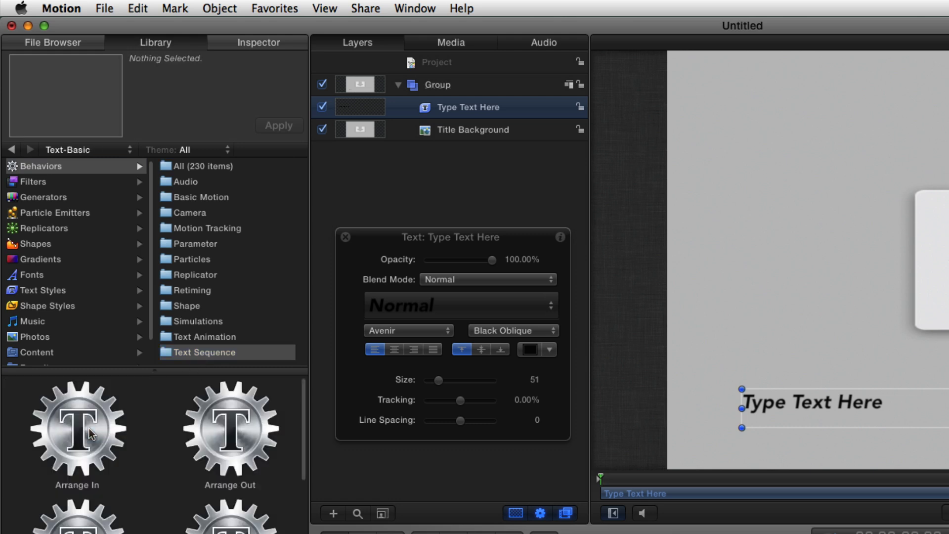
pyautogui.scroll(-3, 197, 488)
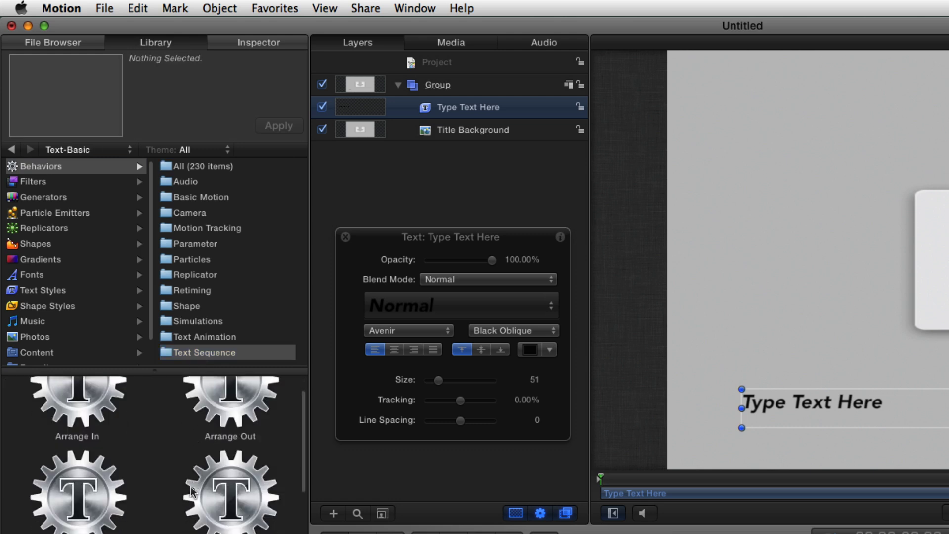
pyautogui.scroll(-2, 189, 491)
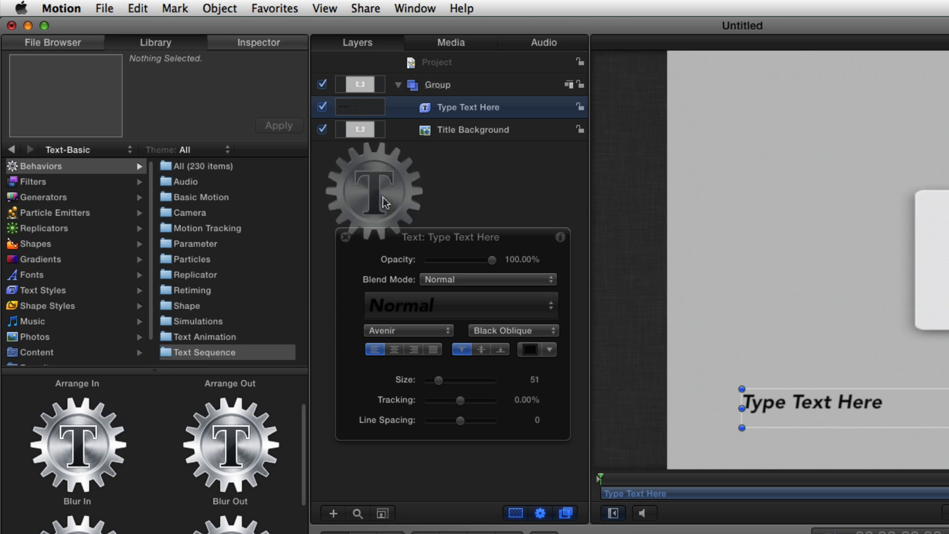
pyautogui.moveTo(82, 463); pyautogui.dragTo(463, 108)
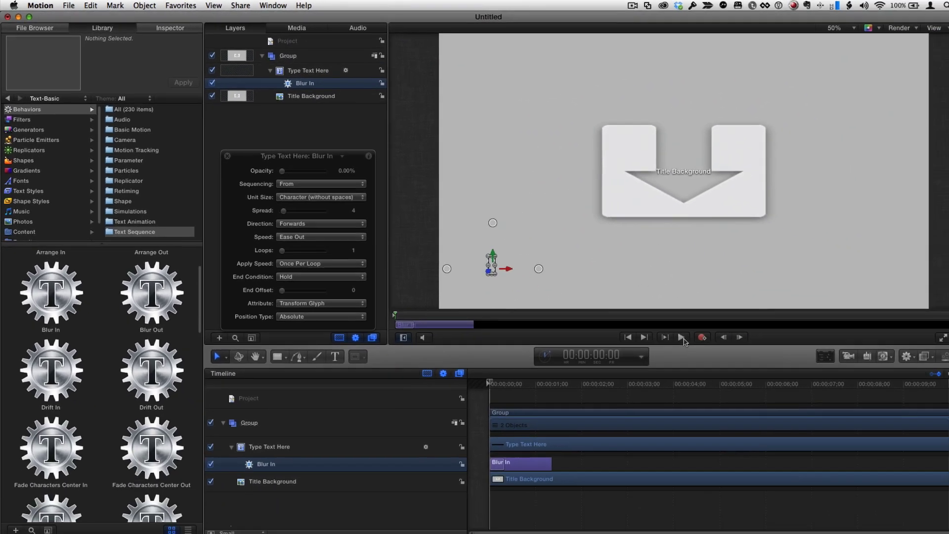
pyautogui.click(661, 326)
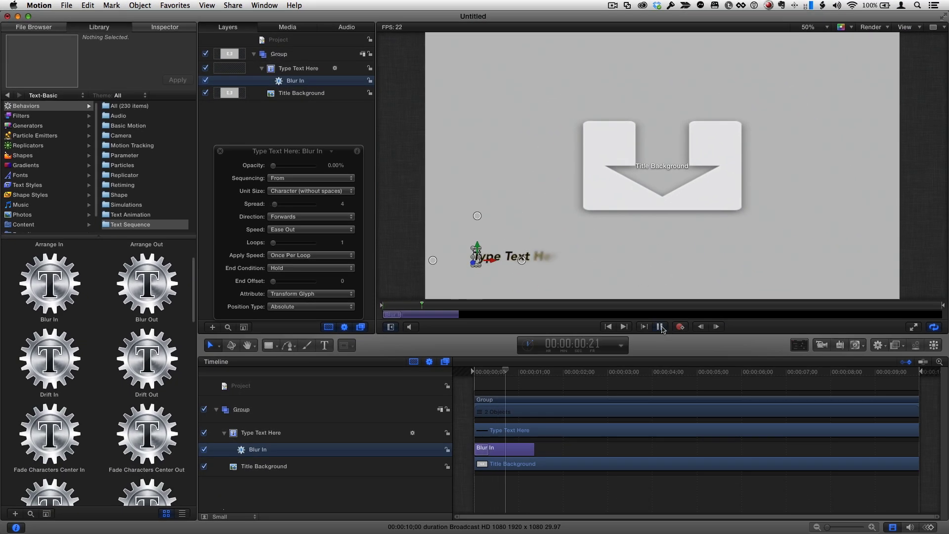
pyautogui.press('space')
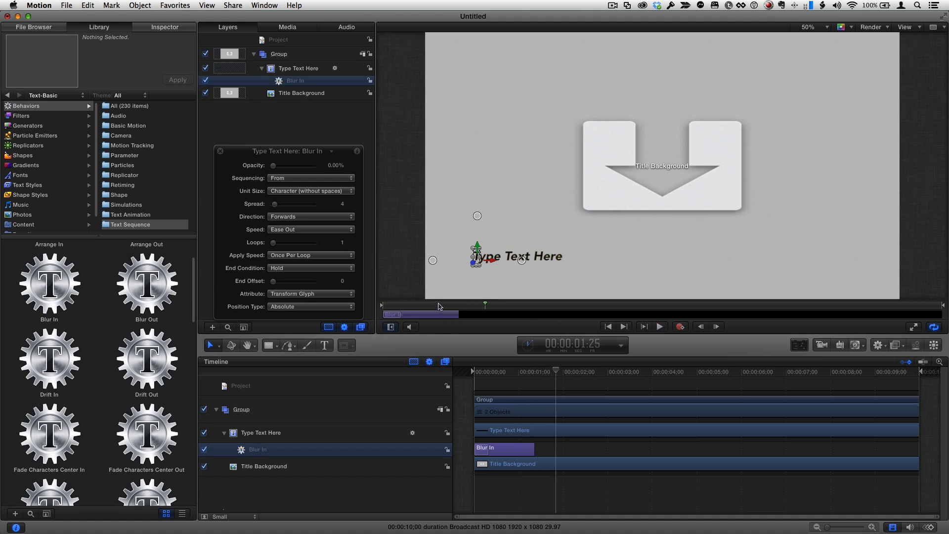
pyautogui.press('Home')
pyautogui.click(660, 327)
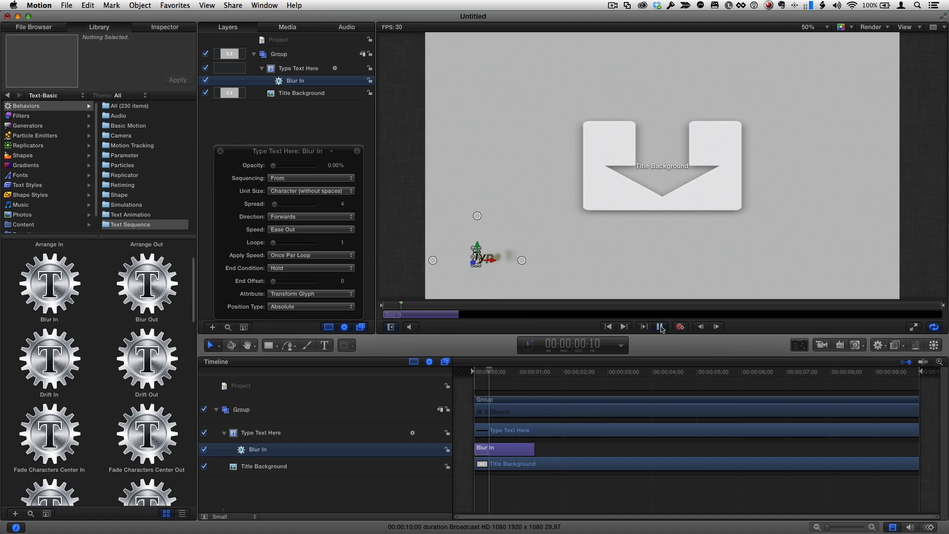
pyautogui.press('space')
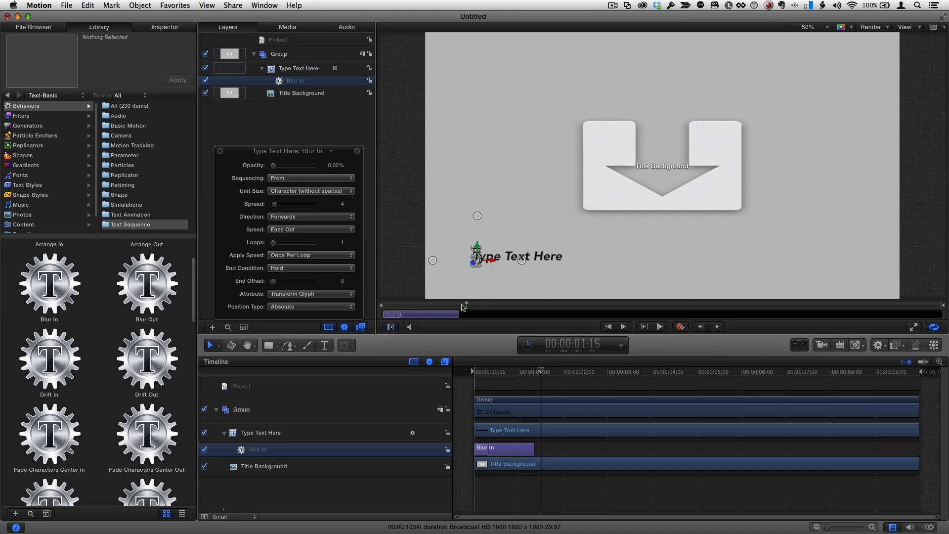
pyautogui.moveTo(464, 305); pyautogui.dragTo(381, 305)
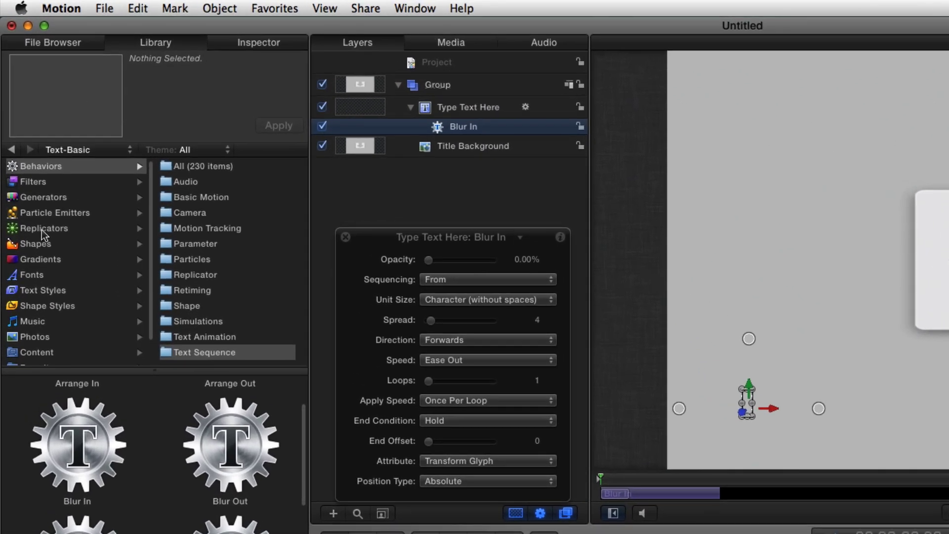
# Preview the Blocks, Business 01 and Melody lower-third replicator presets
pyautogui.click(43, 229)
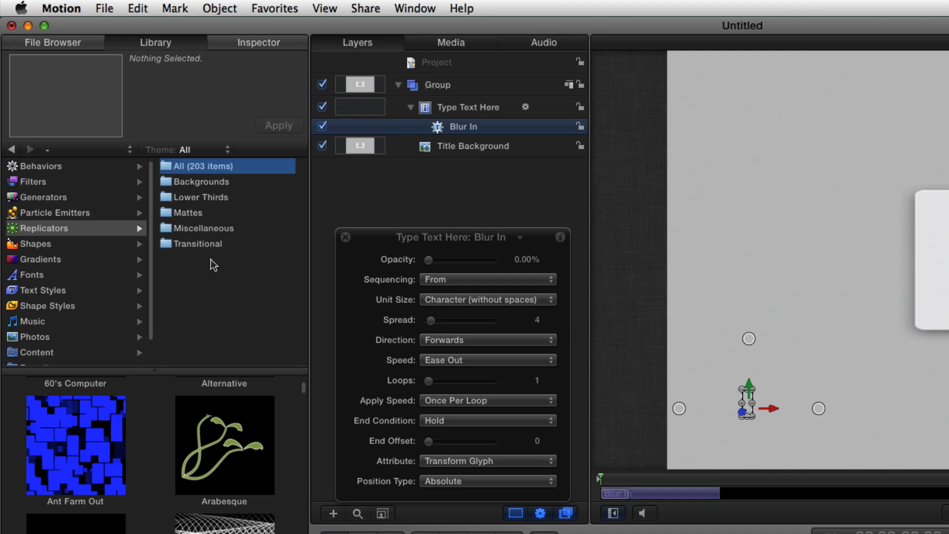
pyautogui.click(221, 202)
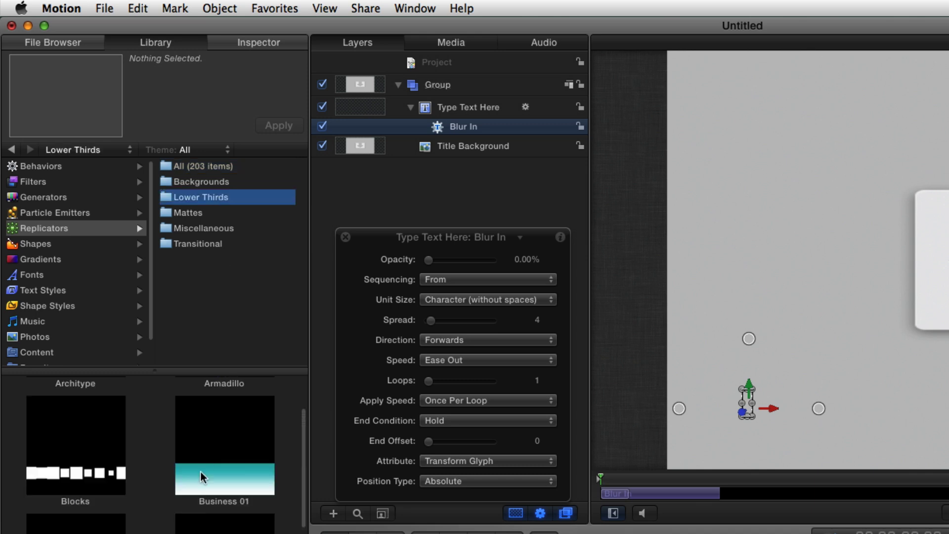
pyautogui.click(51, 469)
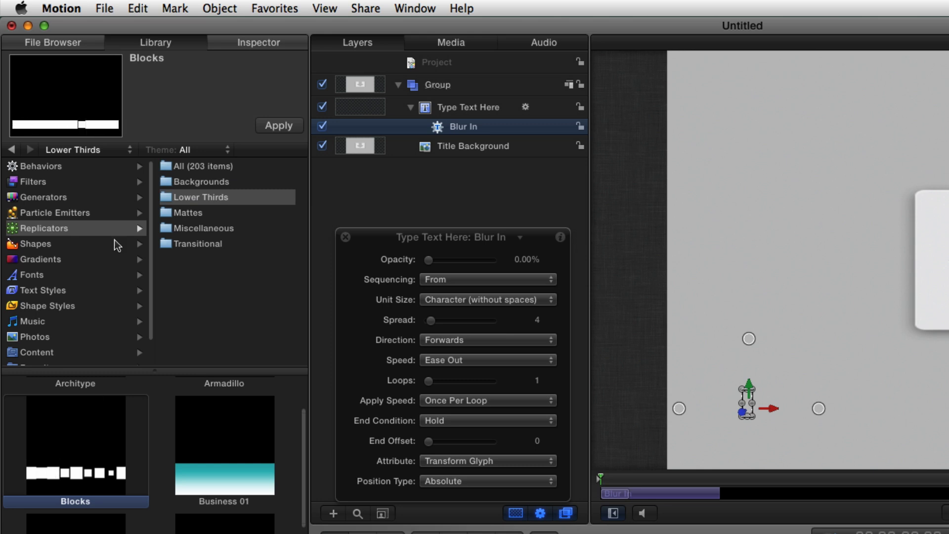
pyautogui.click(244, 444)
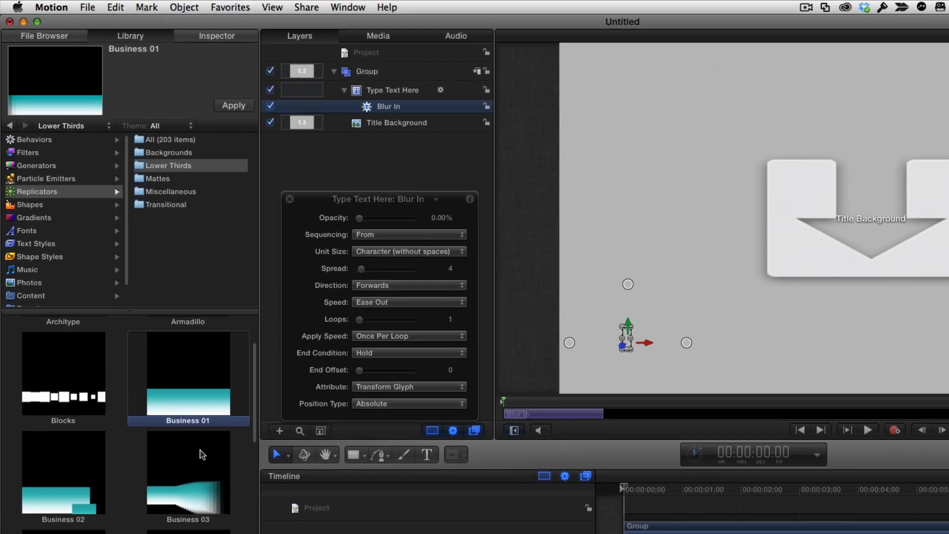
pyautogui.scroll(-3, 200, 455)
pyautogui.scroll(-3, 186, 431)
pyautogui.scroll(-3, 182, 423)
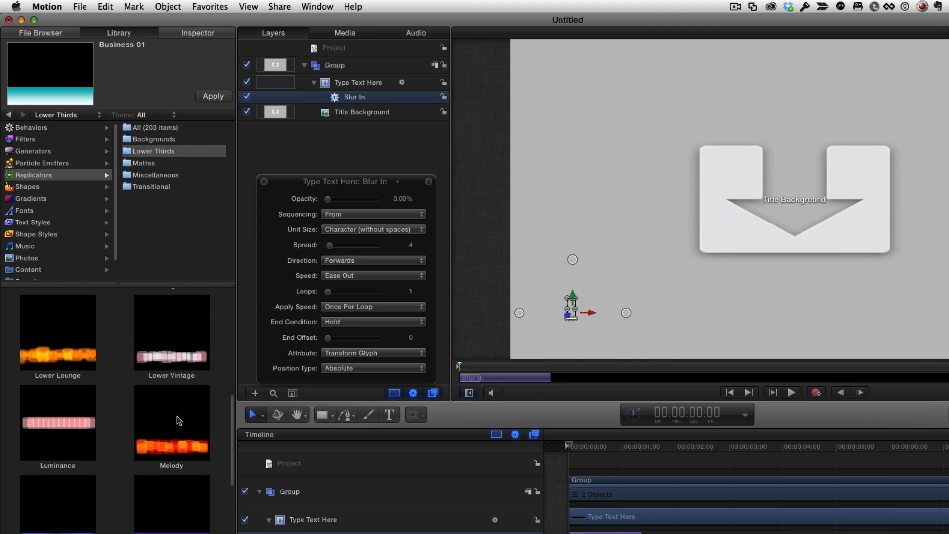
pyautogui.click(178, 421)
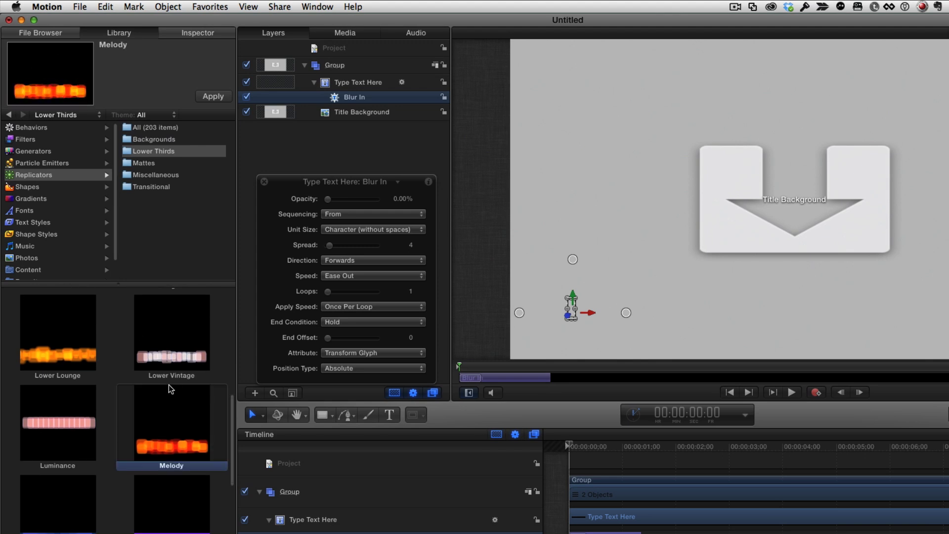
# Add the Melody replicator to the title's group and select its layer
pyautogui.moveTo(169, 430); pyautogui.dragTo(347, 72)
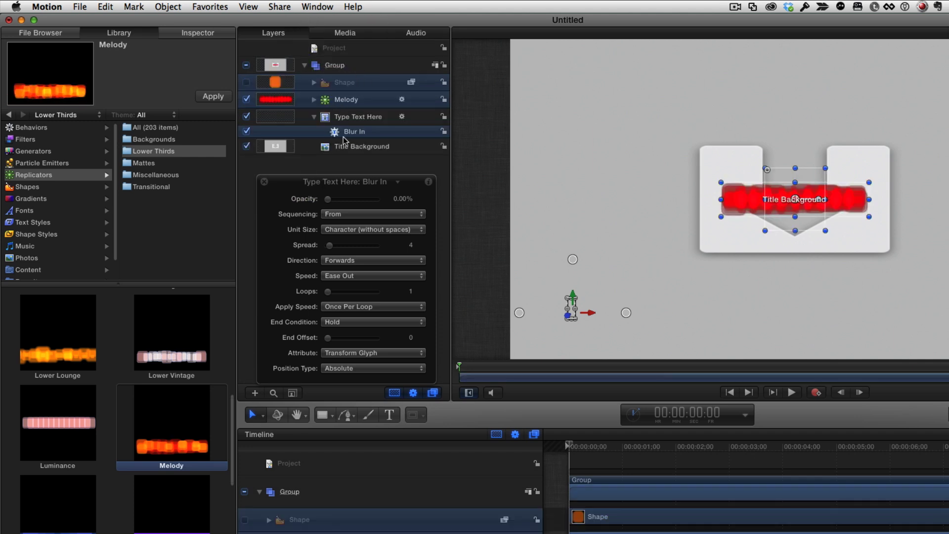
pyautogui.click(360, 165)
pyautogui.moveTo(387, 187); pyautogui.dragTo(237, 234)
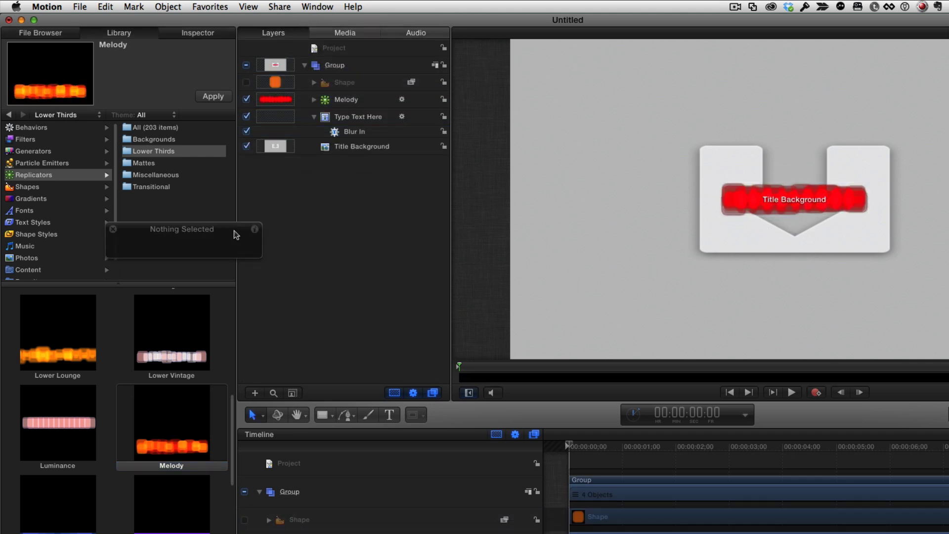
pyautogui.click(325, 100)
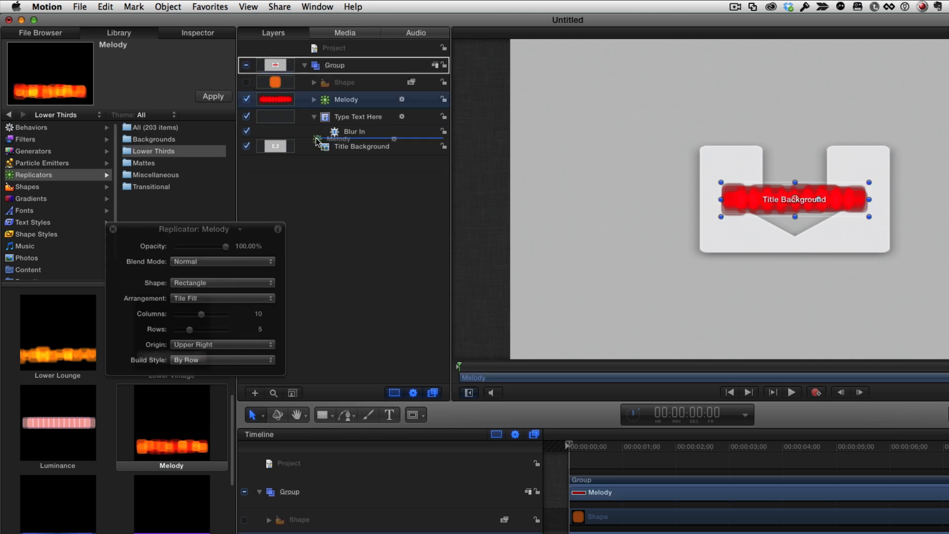
# Move Melody below Type Text Here, then enlarge and centre the red boxes behind it
pyautogui.moveTo(317, 142); pyautogui.dragTo(319, 141)
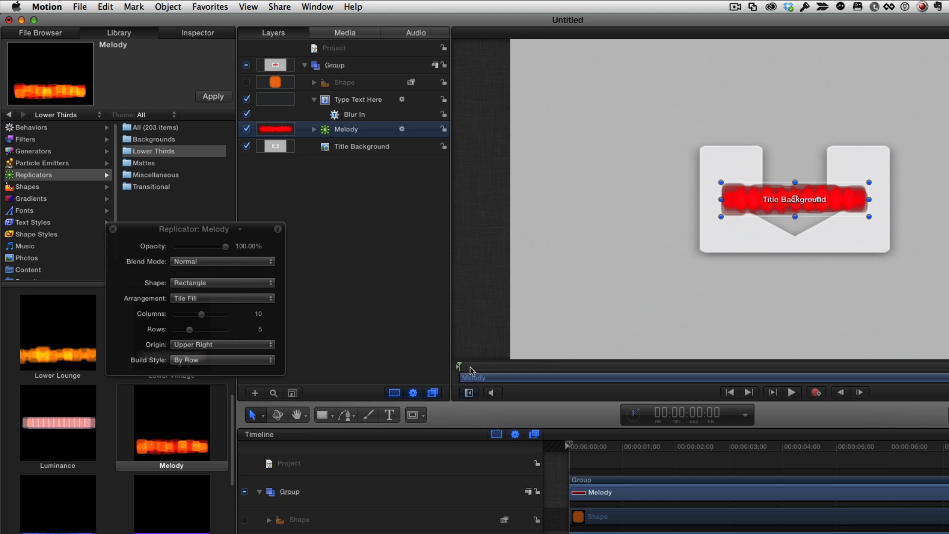
pyautogui.moveTo(472, 367); pyautogui.dragTo(561, 368)
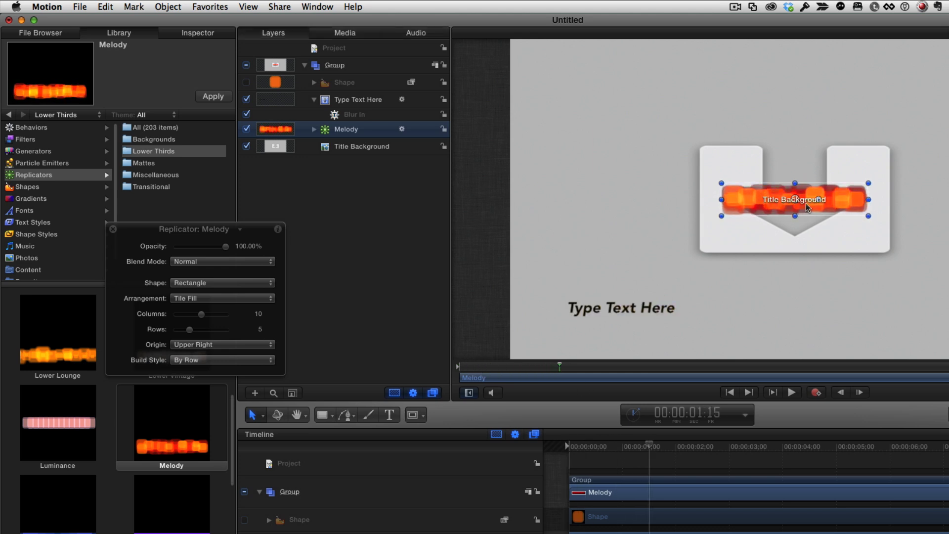
pyautogui.moveTo(839, 201)
pyautogui.mouseDown()
pyautogui.moveTo(722, 293)
pyautogui.moveTo(662, 322)
pyautogui.mouseUp()
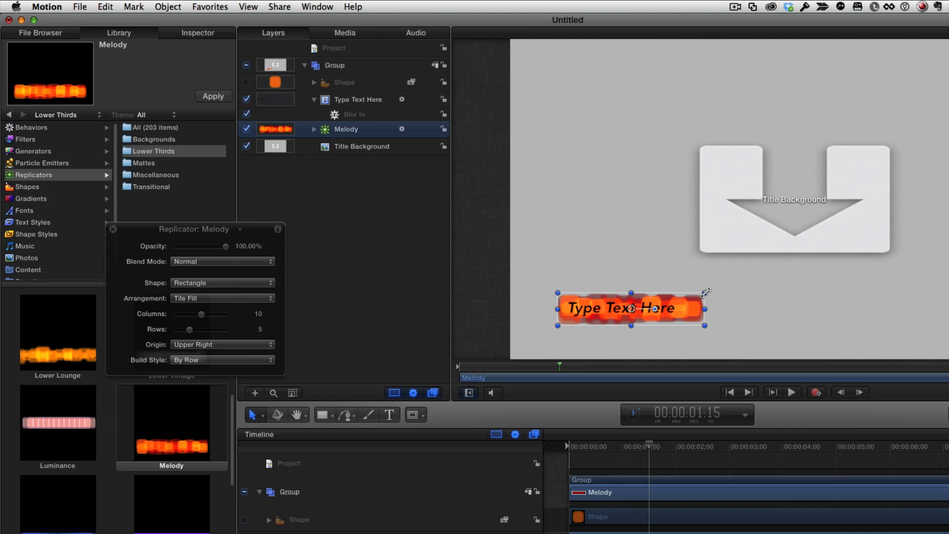
pyautogui.moveTo(706, 292)
pyautogui.mouseDown()
pyautogui.moveTo(762, 282)
pyautogui.moveTo(748, 284)
pyautogui.mouseUp()
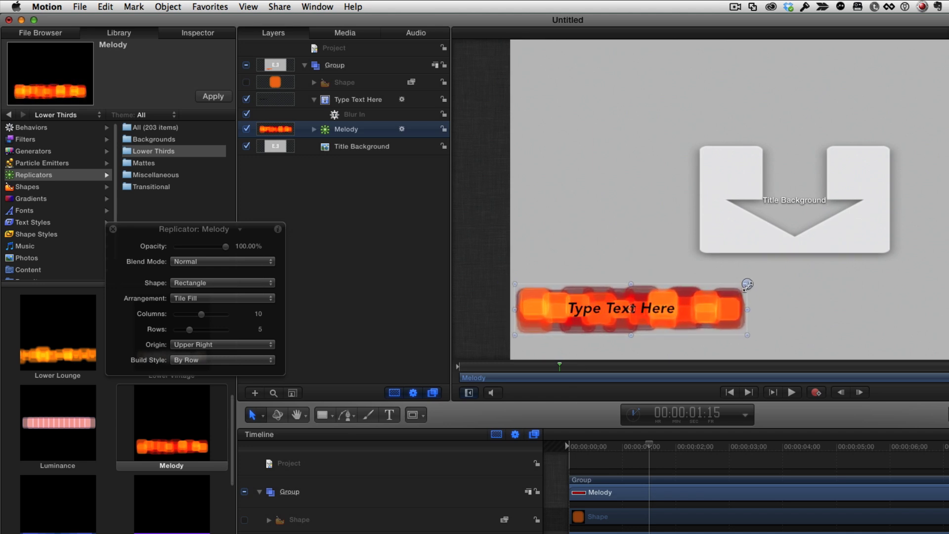
pyautogui.moveTo(720, 312); pyautogui.dragTo(757, 312)
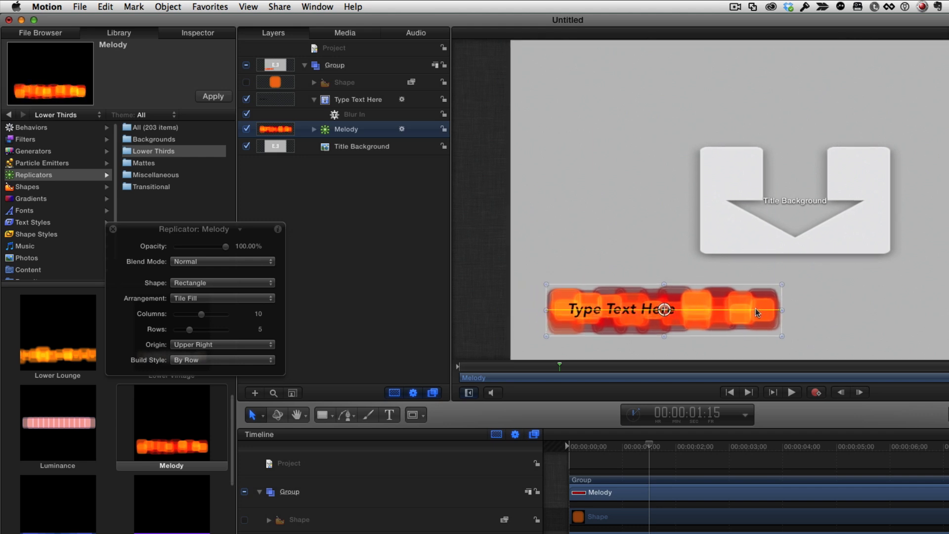
# Preview the title animation from its first frame
pyautogui.press('Home')
pyautogui.click(792, 392)
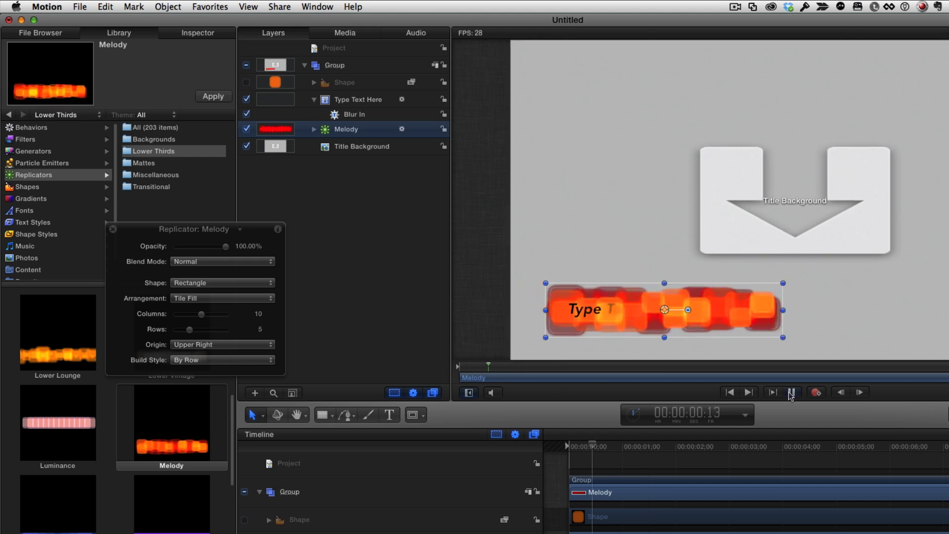
pyautogui.press('space')
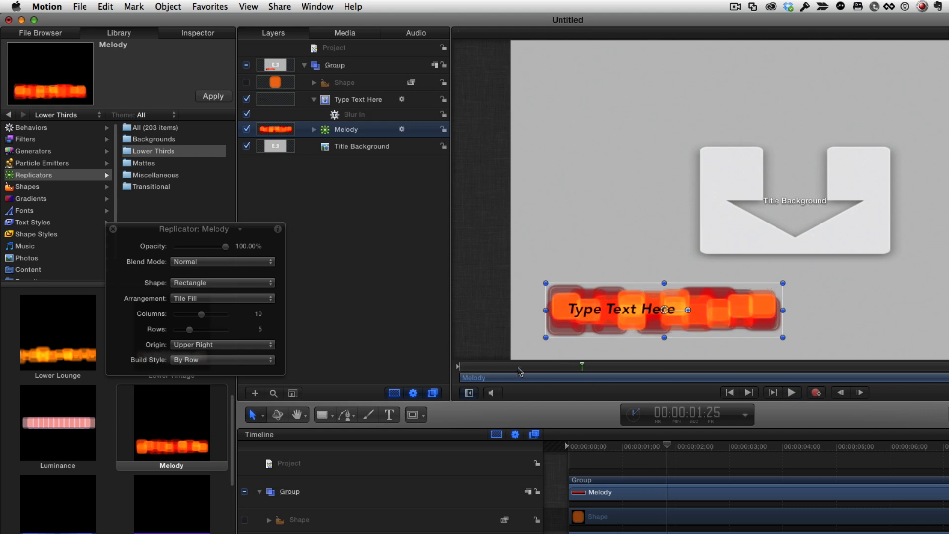
pyautogui.press('Home')
pyautogui.click(791, 392)
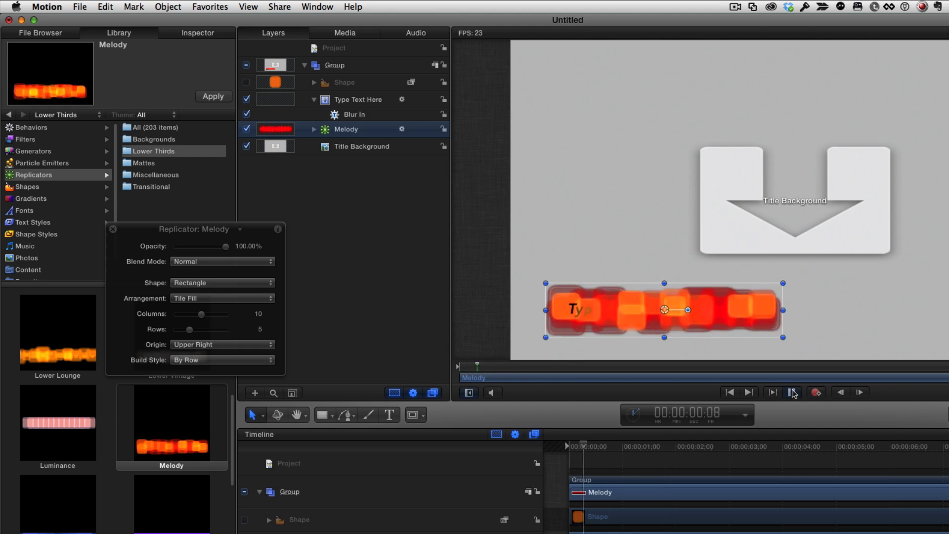
pyautogui.press('Home')
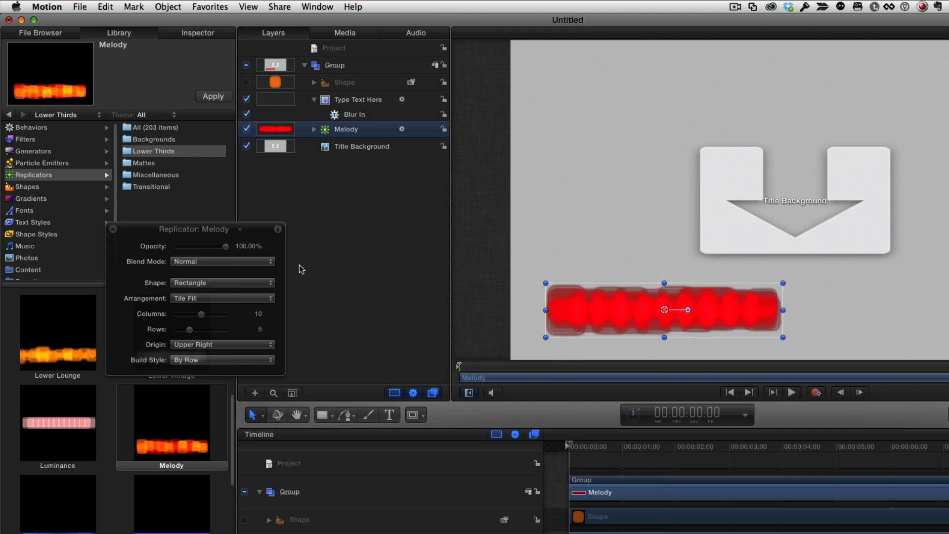
pyautogui.moveTo(253, 229); pyautogui.dragTo(398, 245)
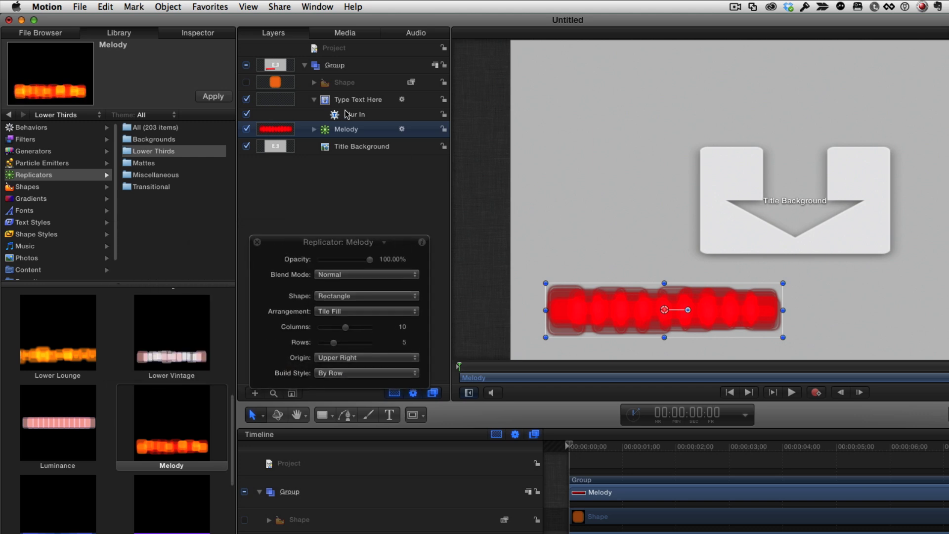
# Give the Melody band a 20-frame Fade In/Fade Out behavior and preview it
pyautogui.click(32, 128)
pyautogui.click(162, 152)
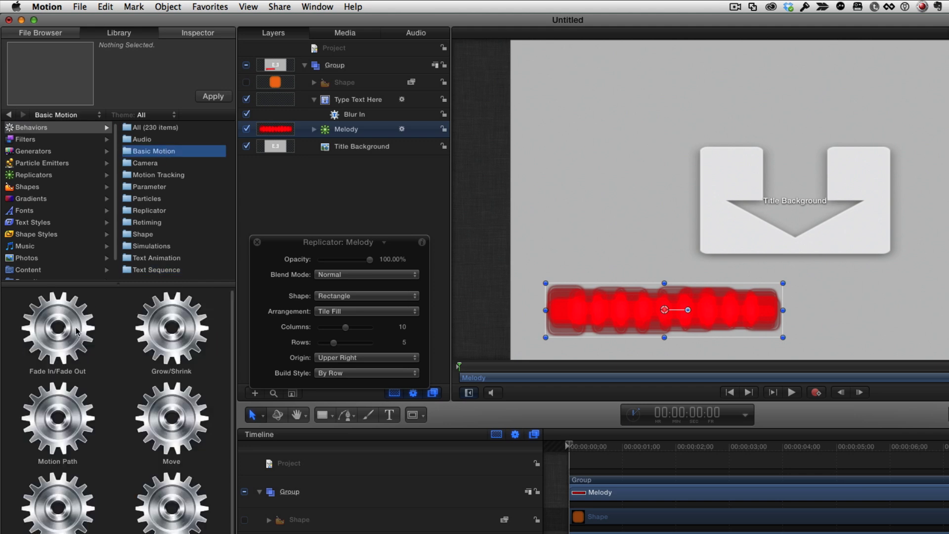
pyautogui.moveTo(78, 332); pyautogui.dragTo(364, 131)
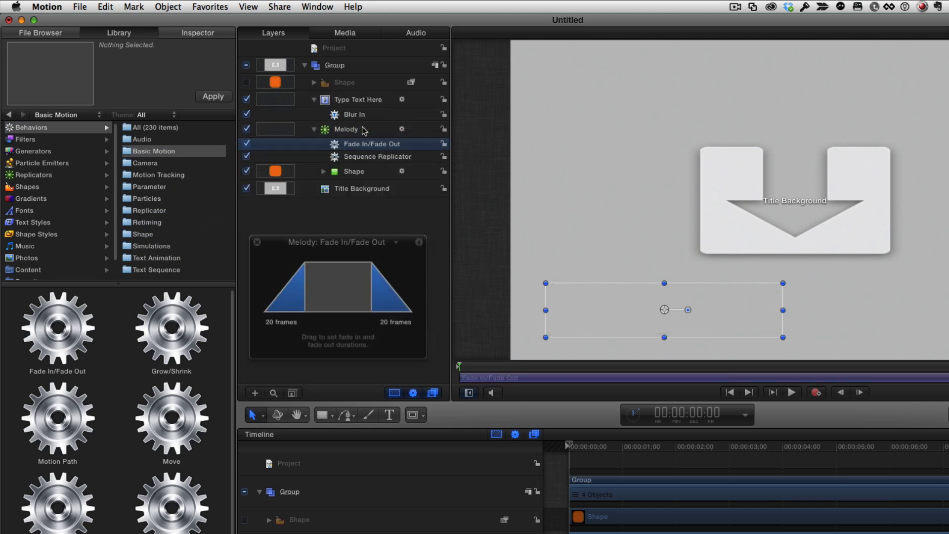
pyautogui.click(793, 392)
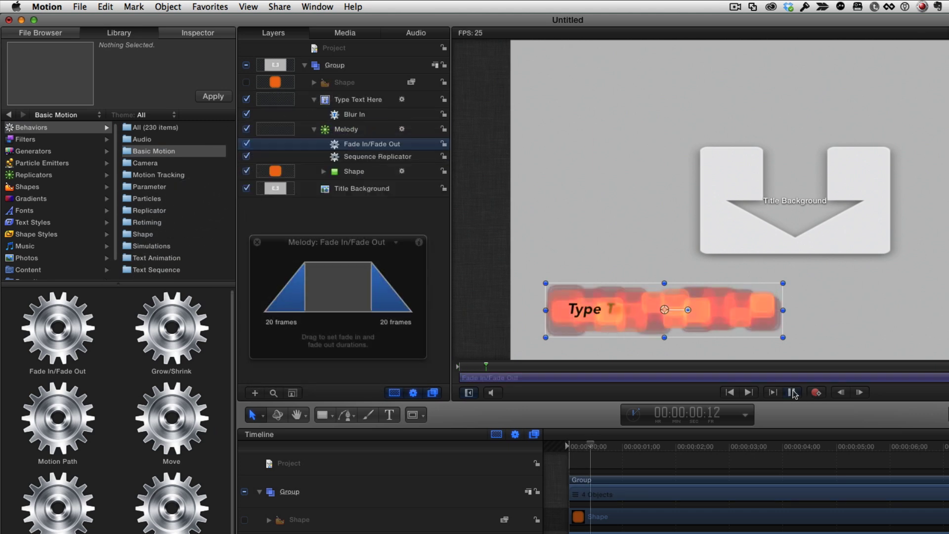
pyautogui.click(793, 392)
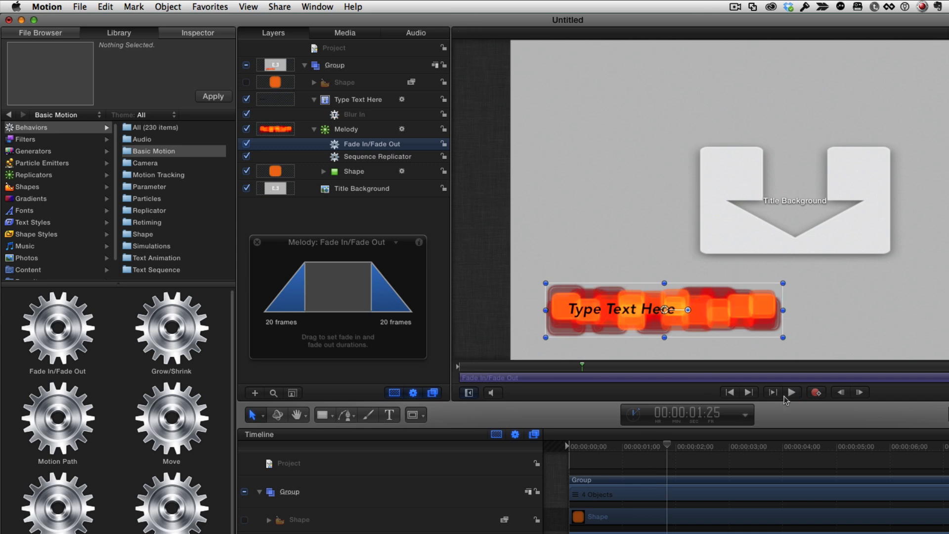
pyautogui.moveTo(526, 367)
pyautogui.mouseDown()
pyautogui.moveTo(565, 371)
pyautogui.moveTo(517, 369)
pyautogui.mouseUp()
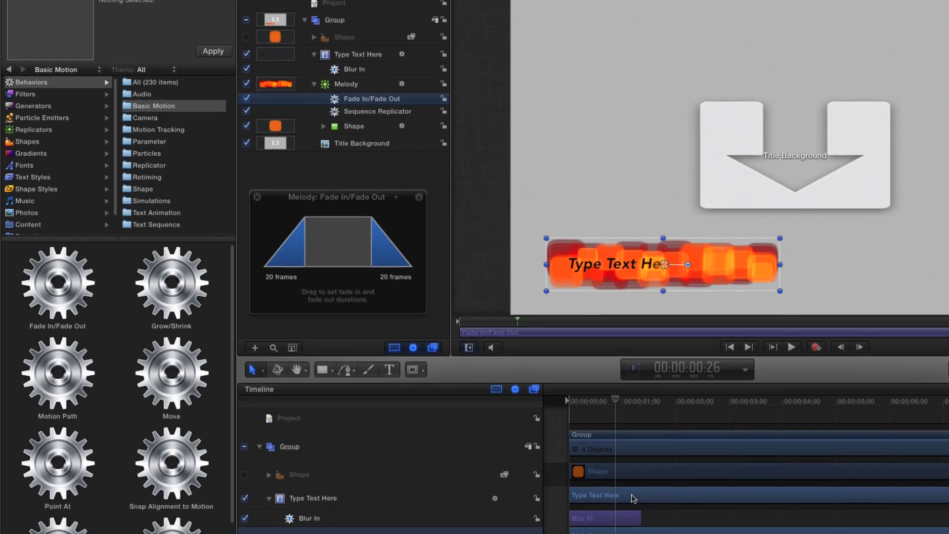
# Delay the Type Text Here layer's start slightly and preview the result
pyautogui.click(643, 433)
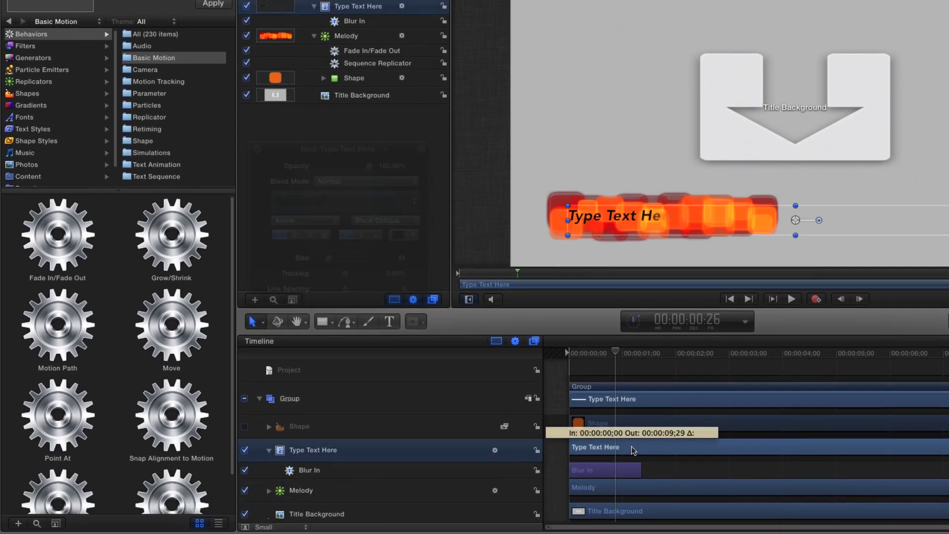
pyautogui.moveTo(643, 432); pyautogui.dragTo(659, 432)
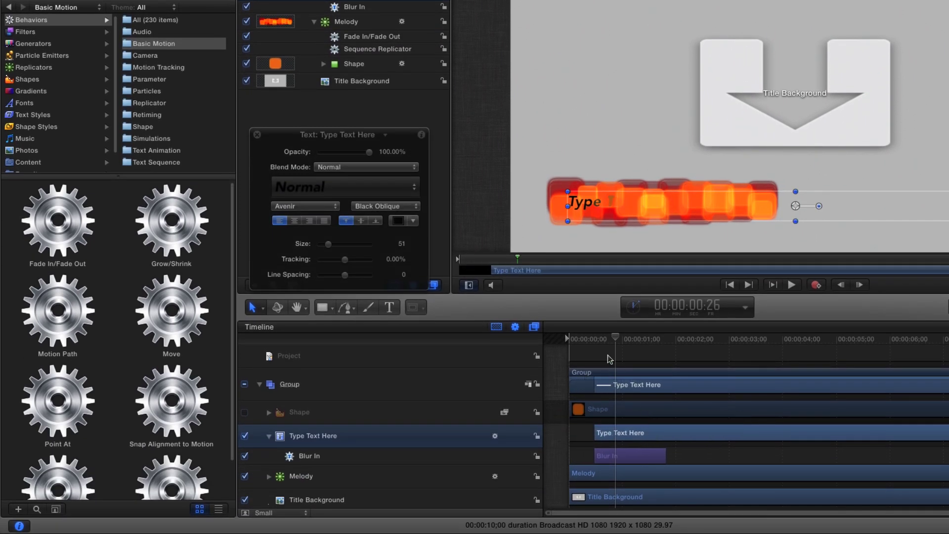
pyautogui.moveTo(615, 338); pyautogui.dragTo(558, 333)
pyautogui.click(791, 285)
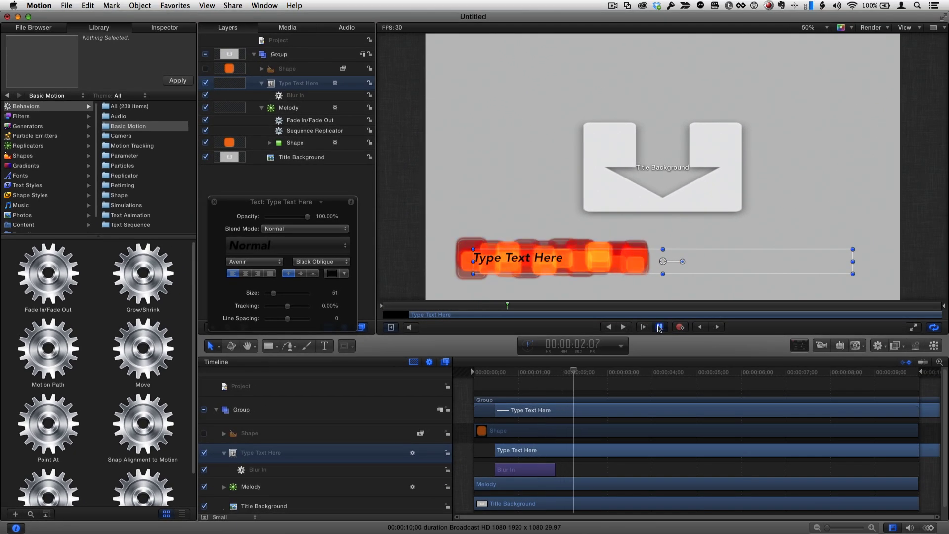
pyautogui.click(660, 327)
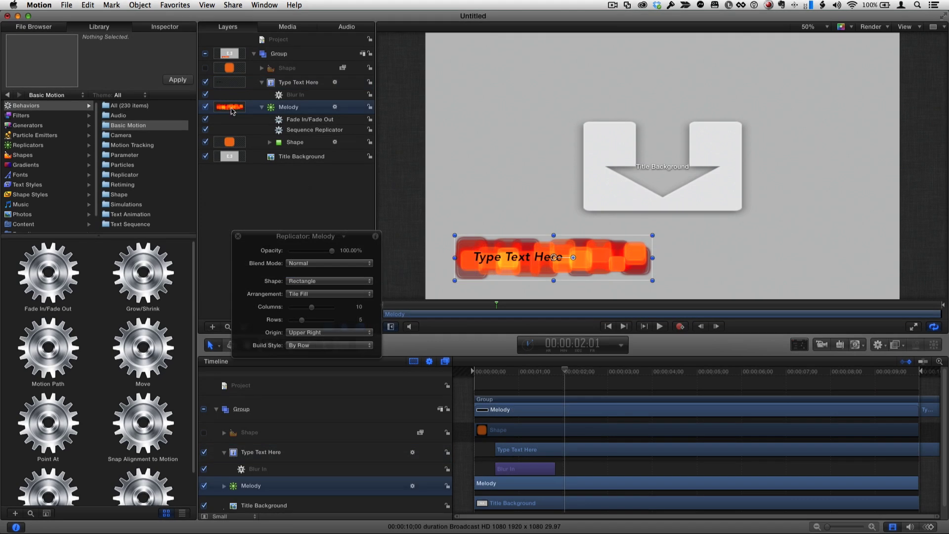
pyautogui.click(74, 10)
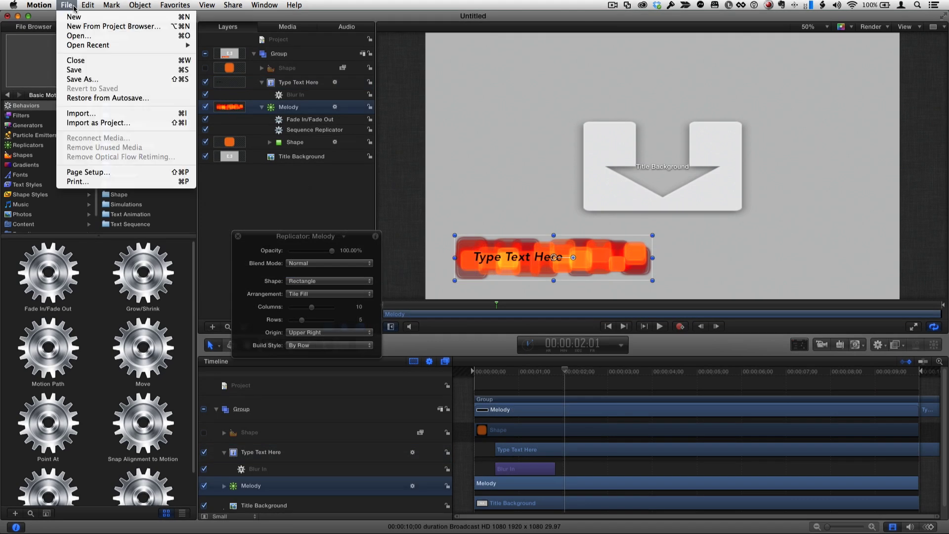
# Publish the template named Red Boxes Lower Third under a new My Lower Thirds category
pyautogui.click(83, 74)
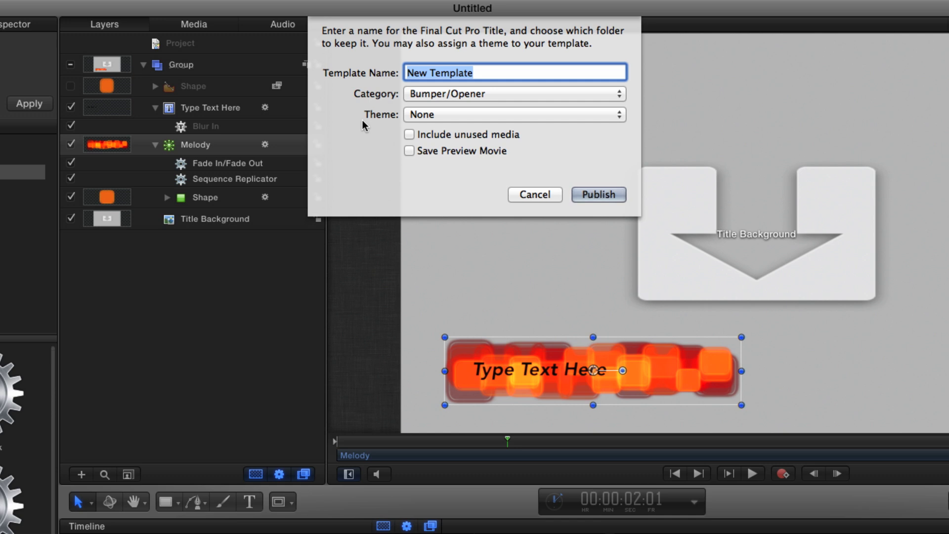
pyautogui.write('R')
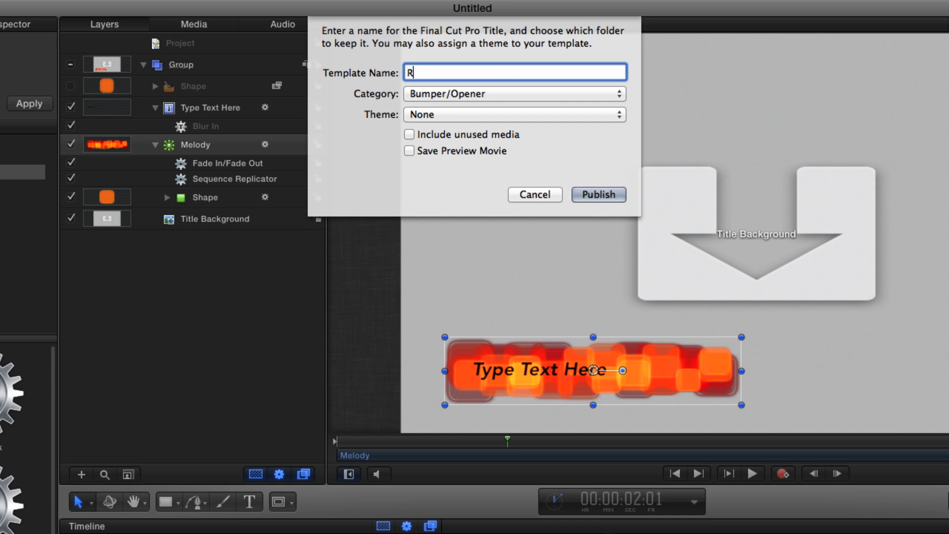
pyautogui.write('ed Boxes Lower T')
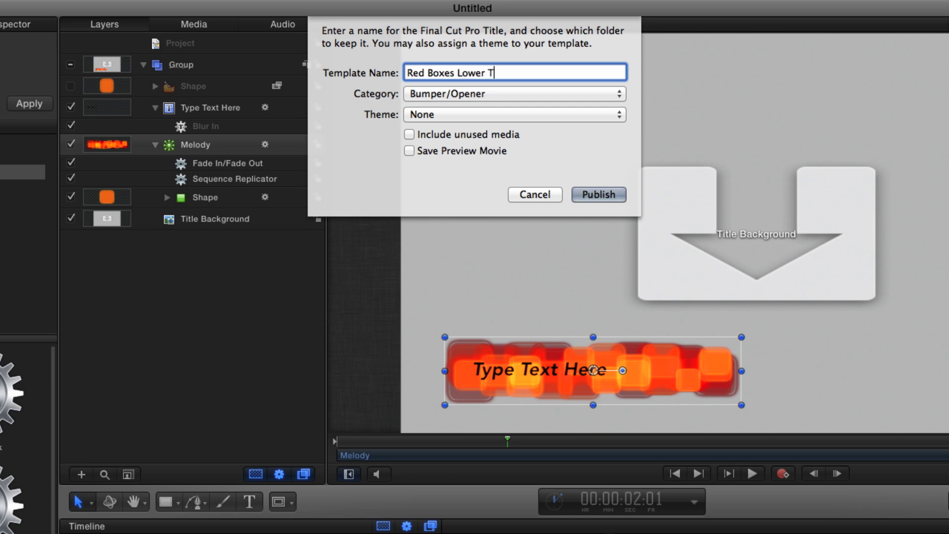
pyautogui.write('hird')
pyautogui.click(513, 92)
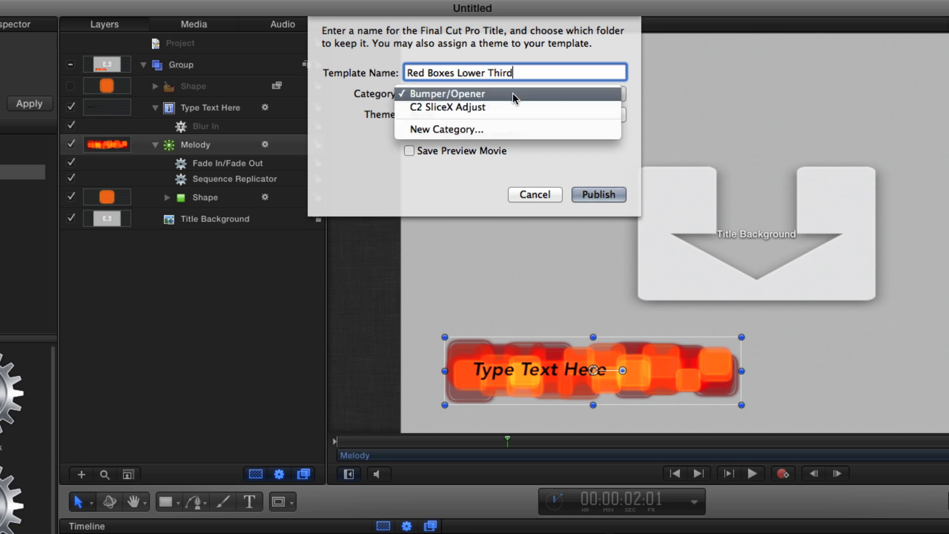
pyautogui.click(506, 124)
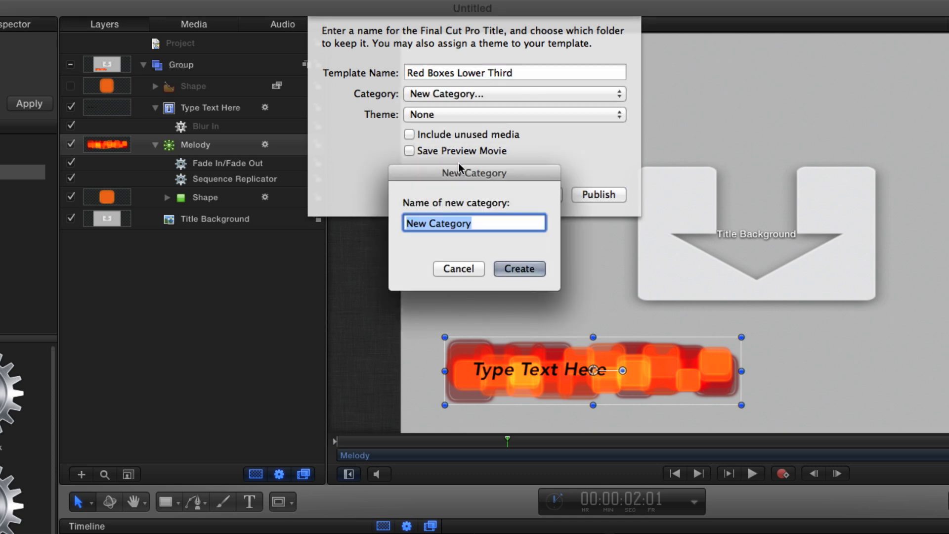
pyautogui.write('My Lower Thirds')
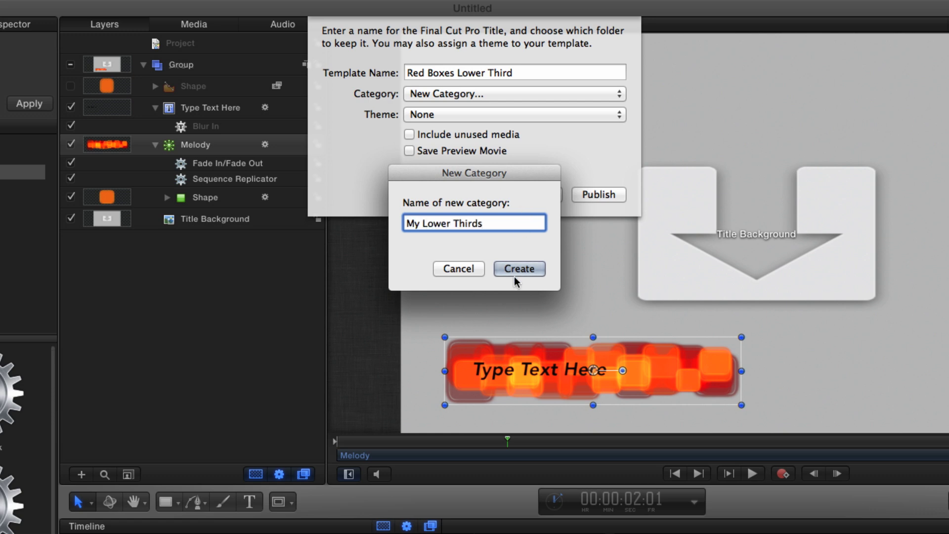
pyautogui.click(517, 268)
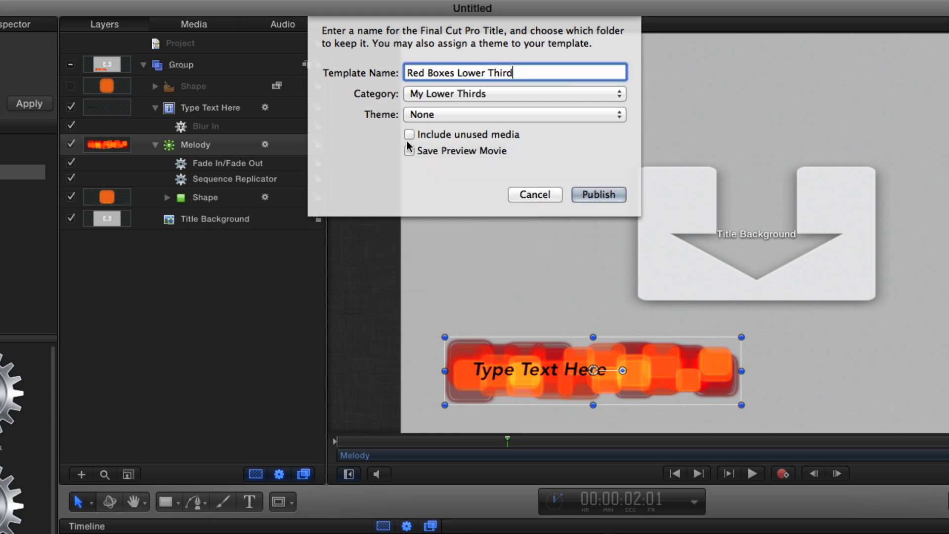
pyautogui.click(595, 193)
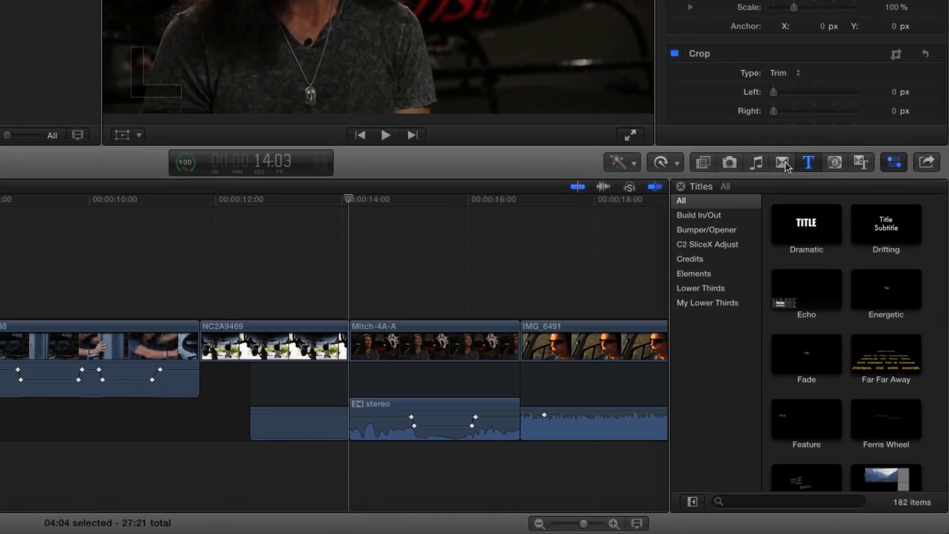
# Place Red Boxes Lower Third above the interview clip and trim it to about 2:17
pyautogui.click(784, 162)
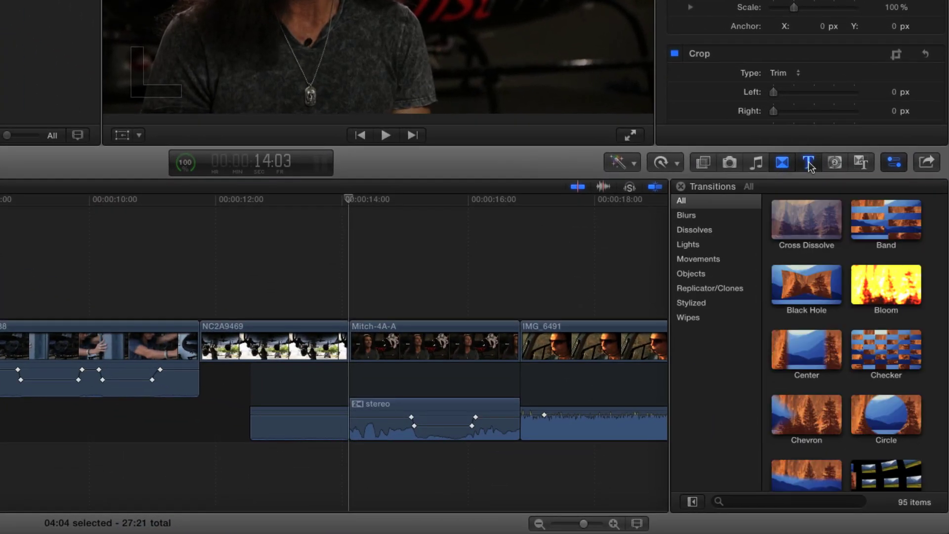
pyautogui.click(808, 163)
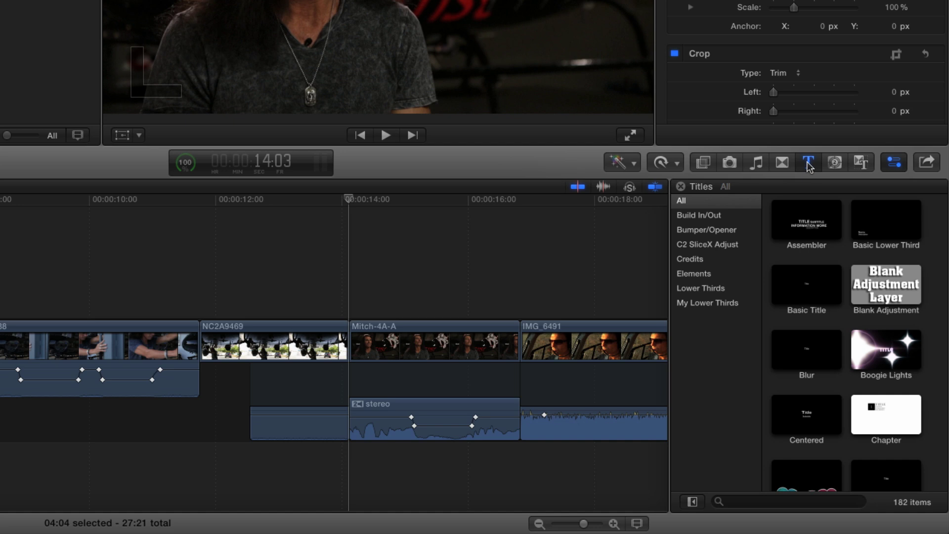
pyautogui.click(723, 306)
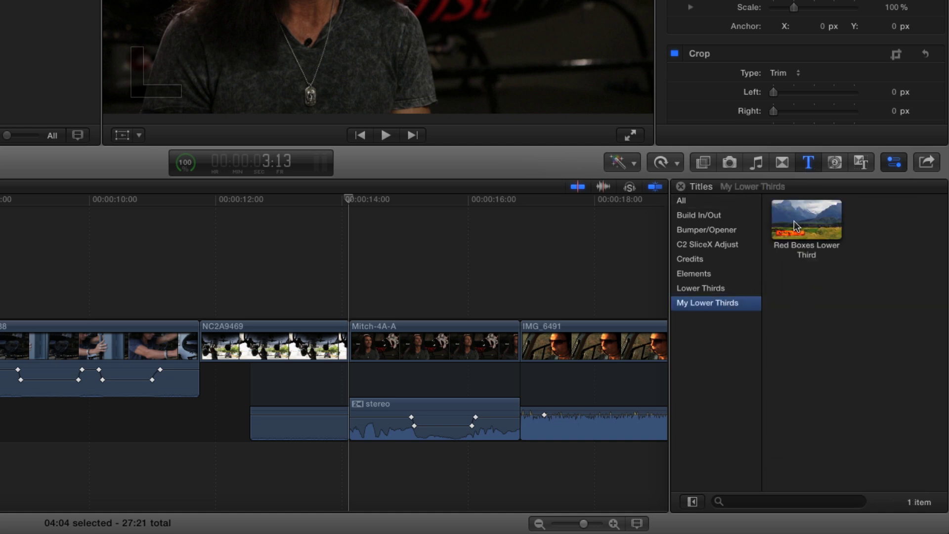
pyautogui.moveTo(811, 220)
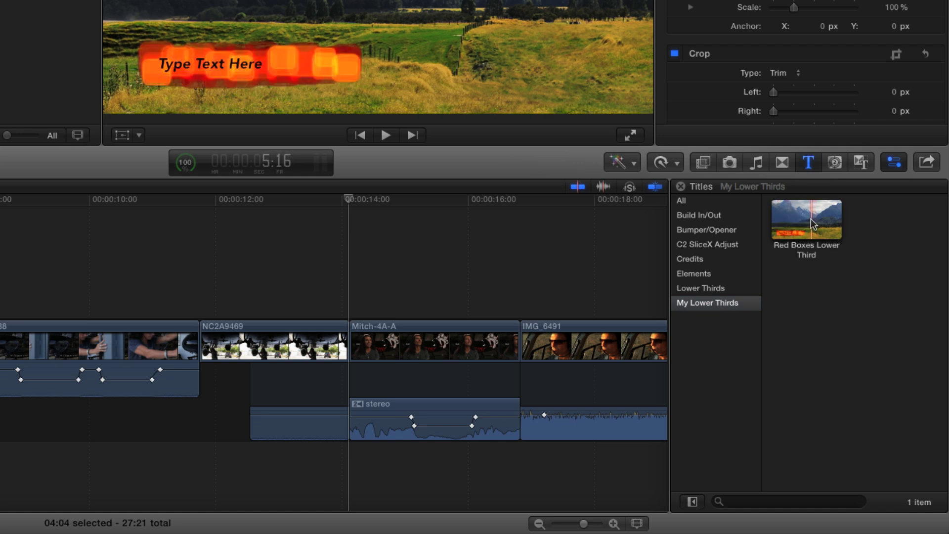
pyautogui.moveTo(810, 219); pyautogui.dragTo(355, 278)
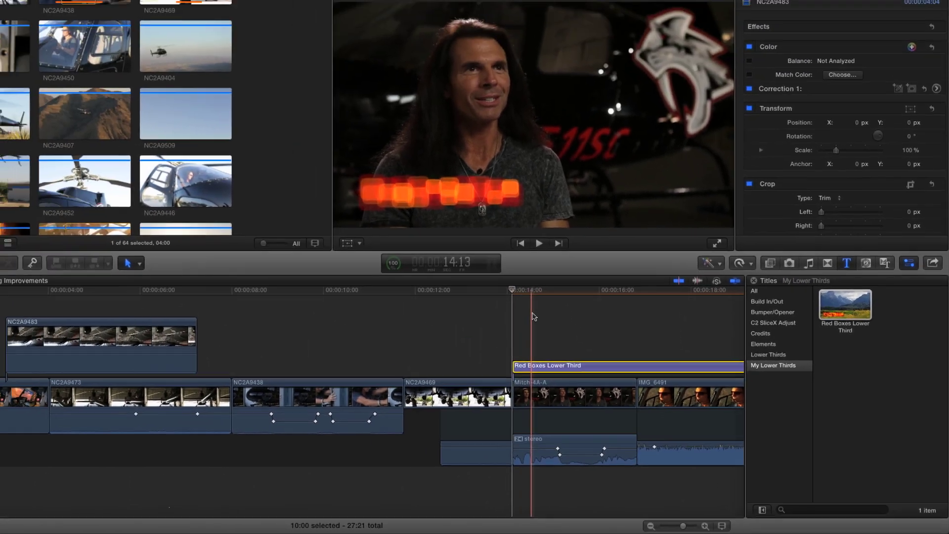
pyautogui.hscroll(5, 562, 327)
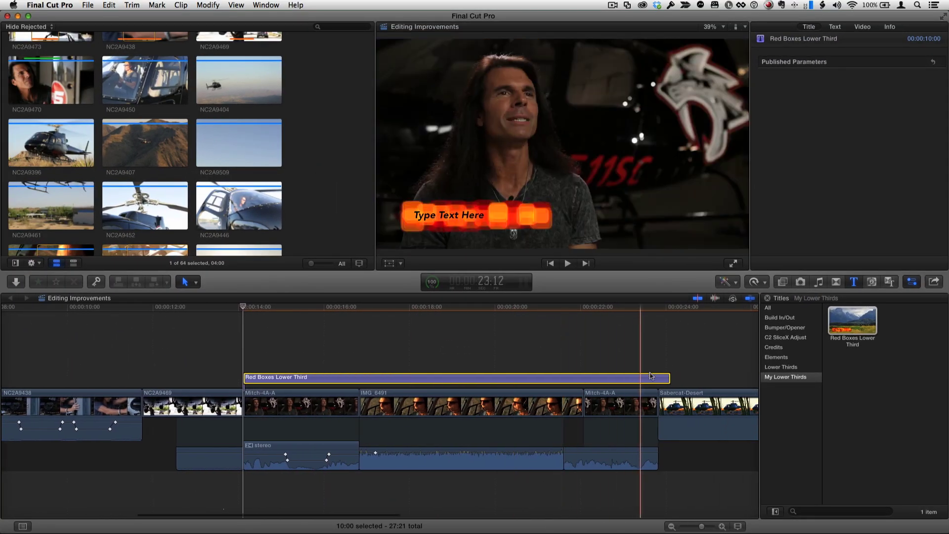
pyautogui.moveTo(669, 378); pyautogui.dragTo(355, 379)
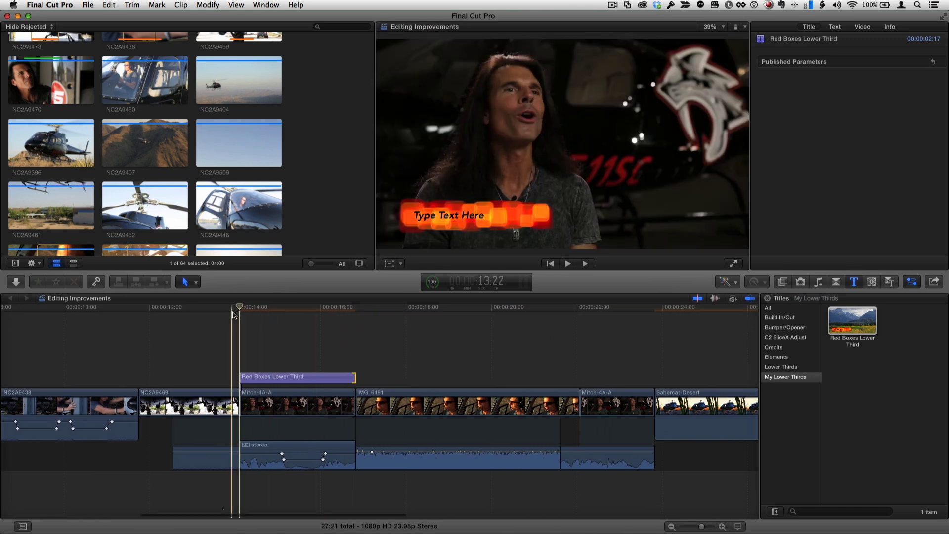
# Play the title back over the interview and select the title clip
pyautogui.click(230, 307)
pyautogui.press('space')
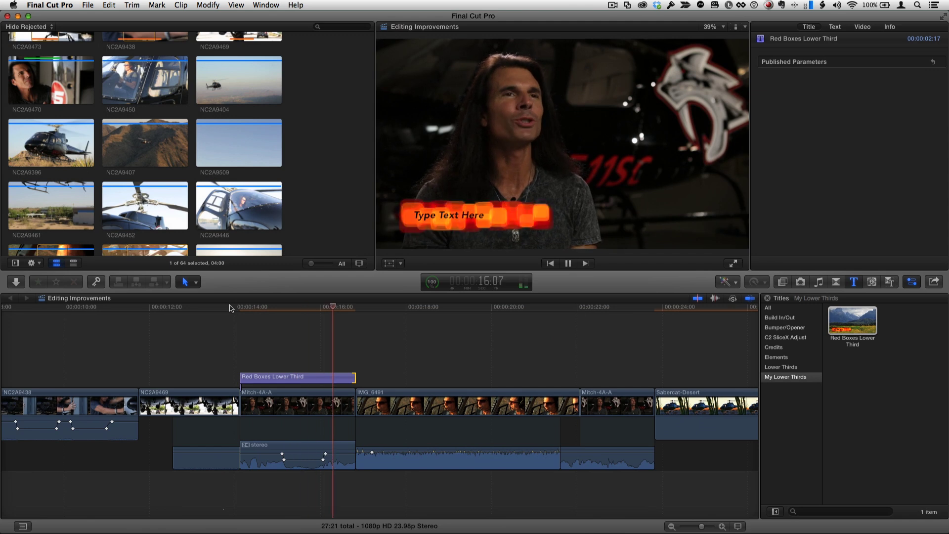
pyautogui.moveTo(244, 307); pyautogui.dragTo(266, 309)
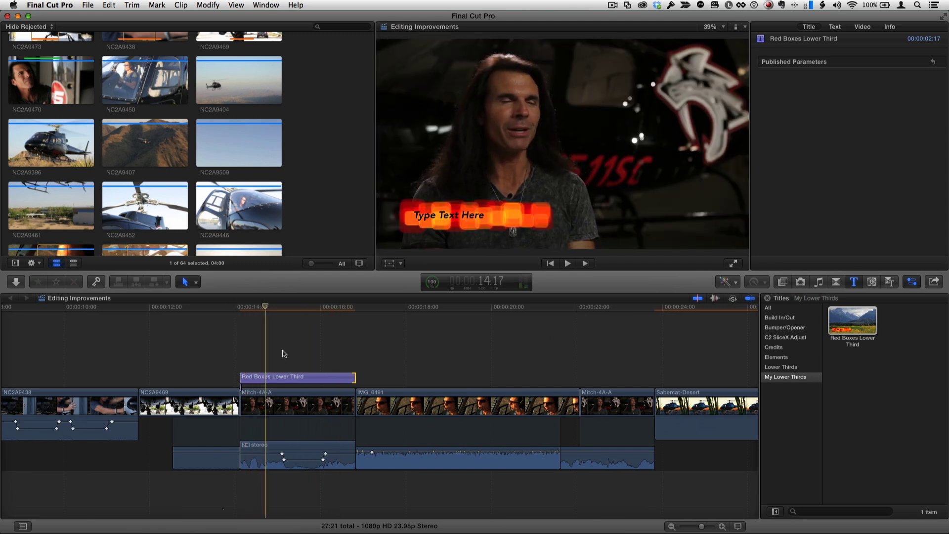
pyautogui.click(271, 382)
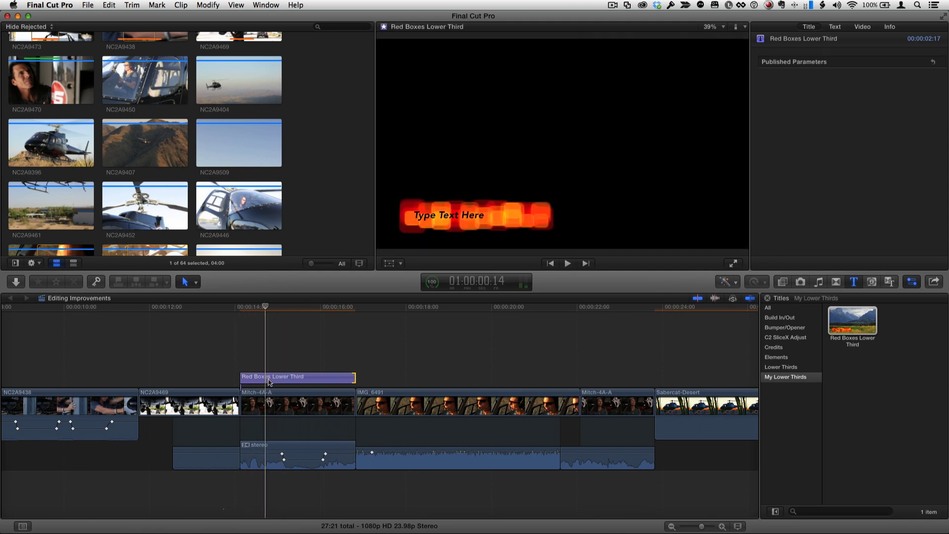
pyautogui.doubleClick(269, 383)
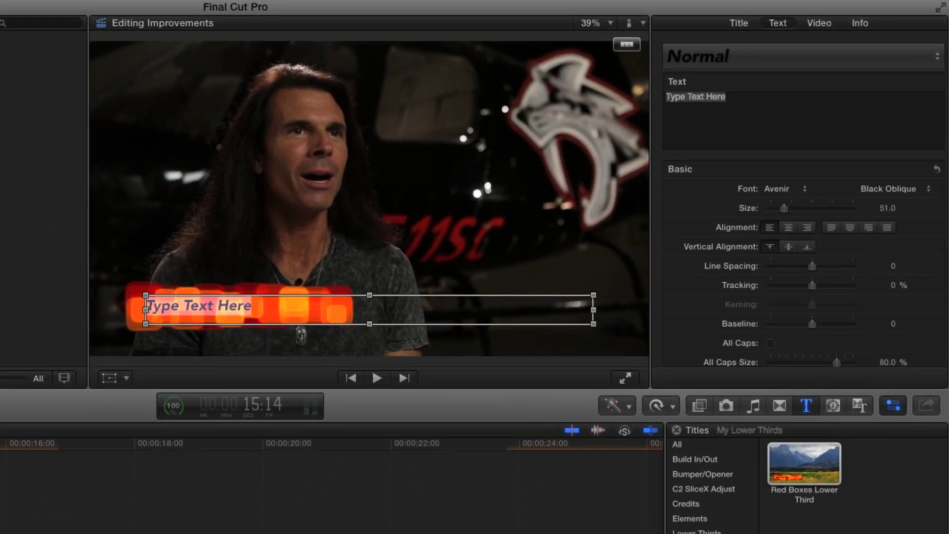
pyautogui.write('Mitch Green')
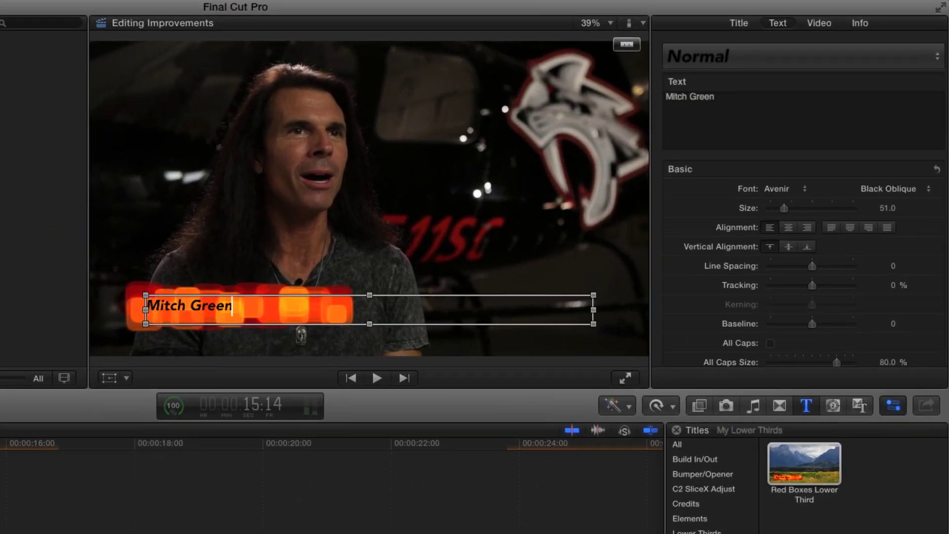
pyautogui.write('berg')
pyautogui.press('Escape')
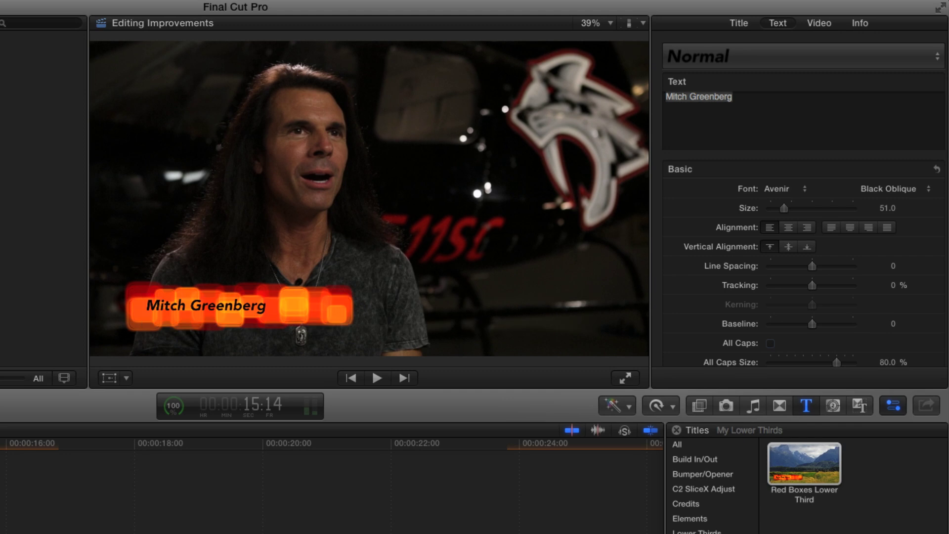